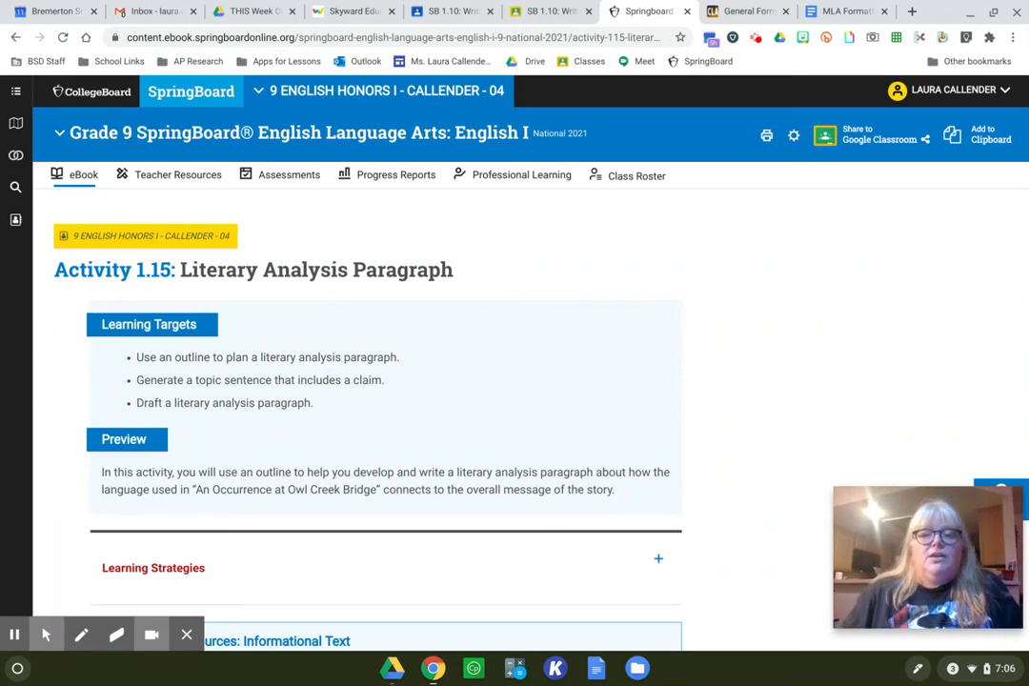
- Switch to the Purdue OWL MLA General Format page and review its General Guidelines for paper formatting
click(748, 11)
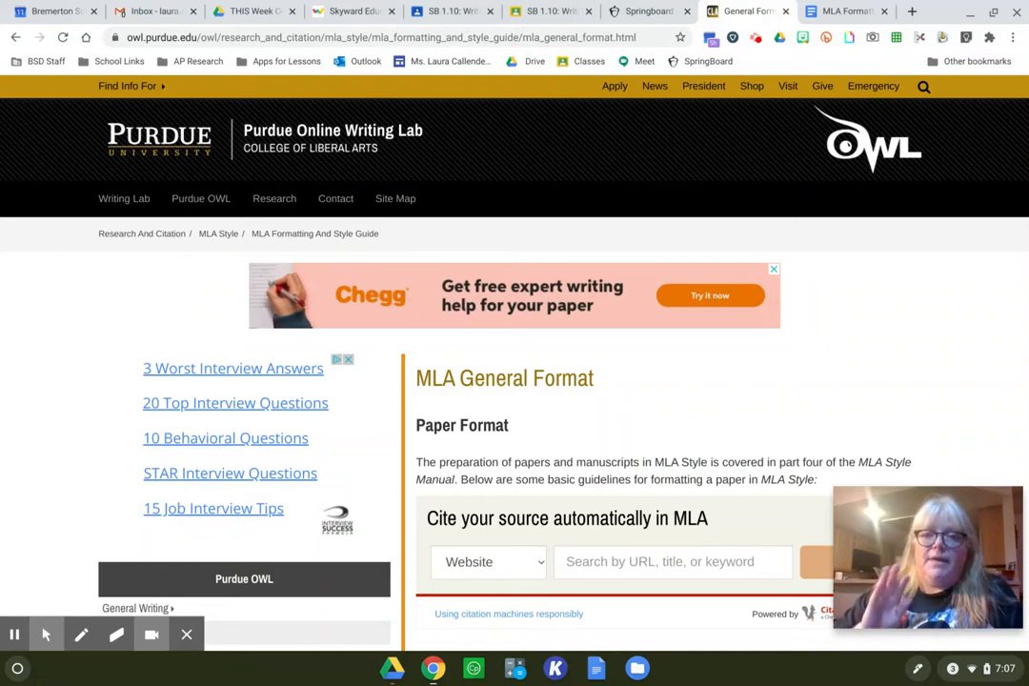
scroll(908, 235, down, 3)
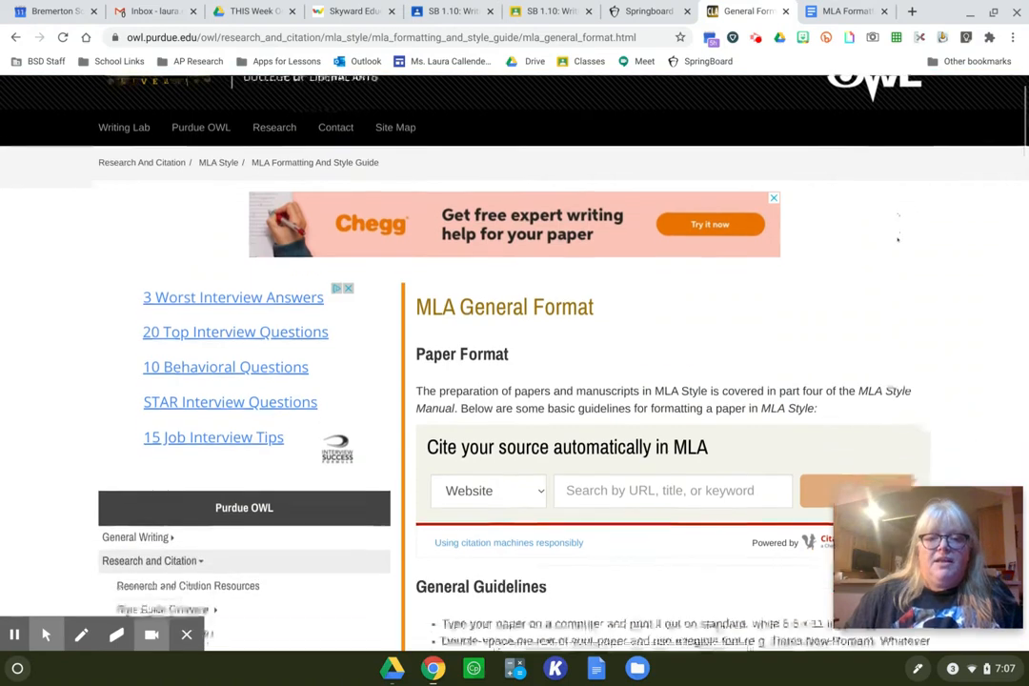
scroll(892, 246, down, 2)
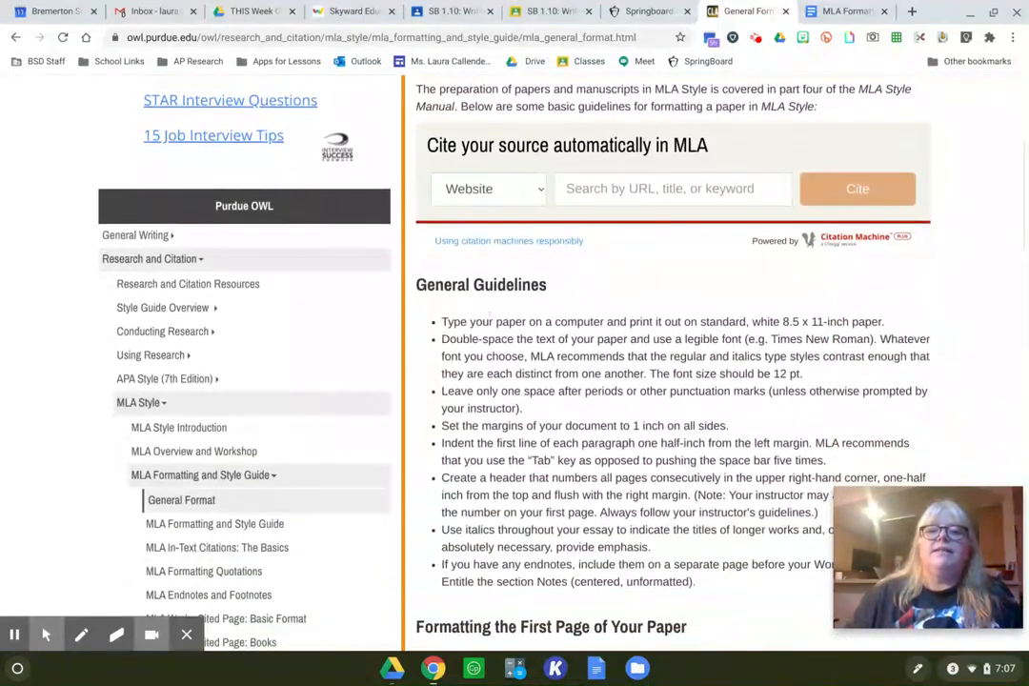
scroll(821, 399, down, 1)
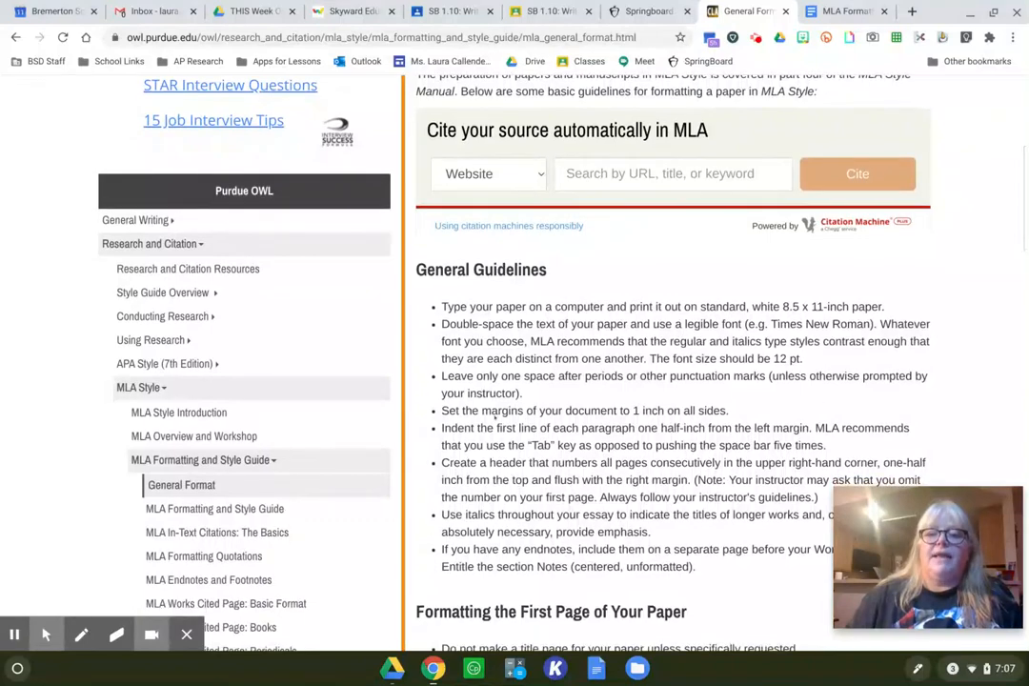
scroll(495, 415, down, 2)
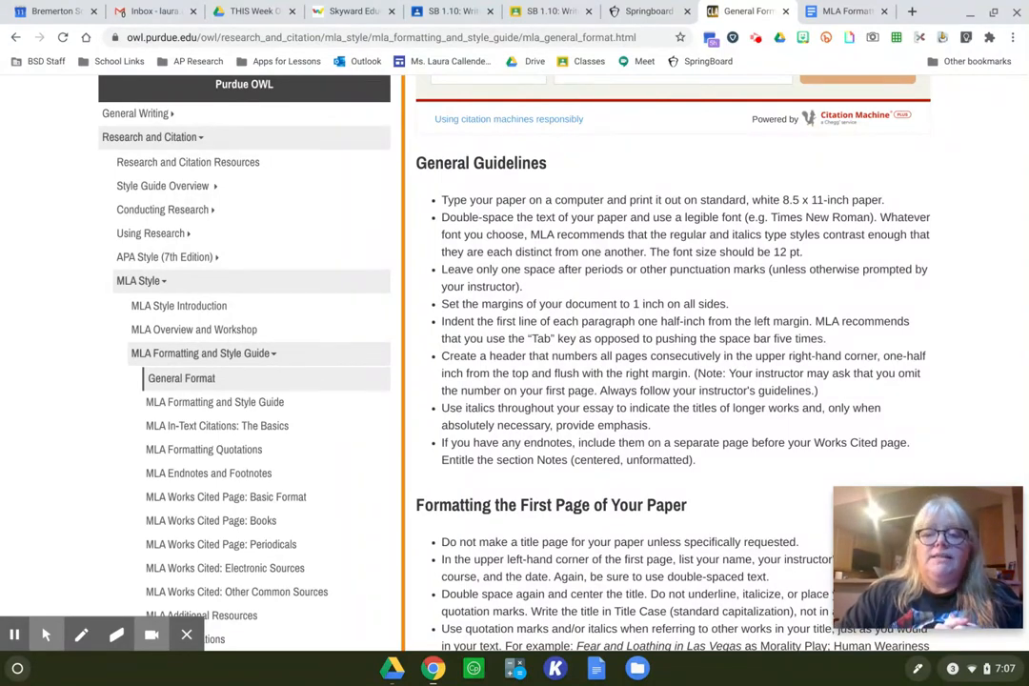
- Switch to the MLA Formatting document in Google Docs and set its line spacing to Double
click(839, 10)
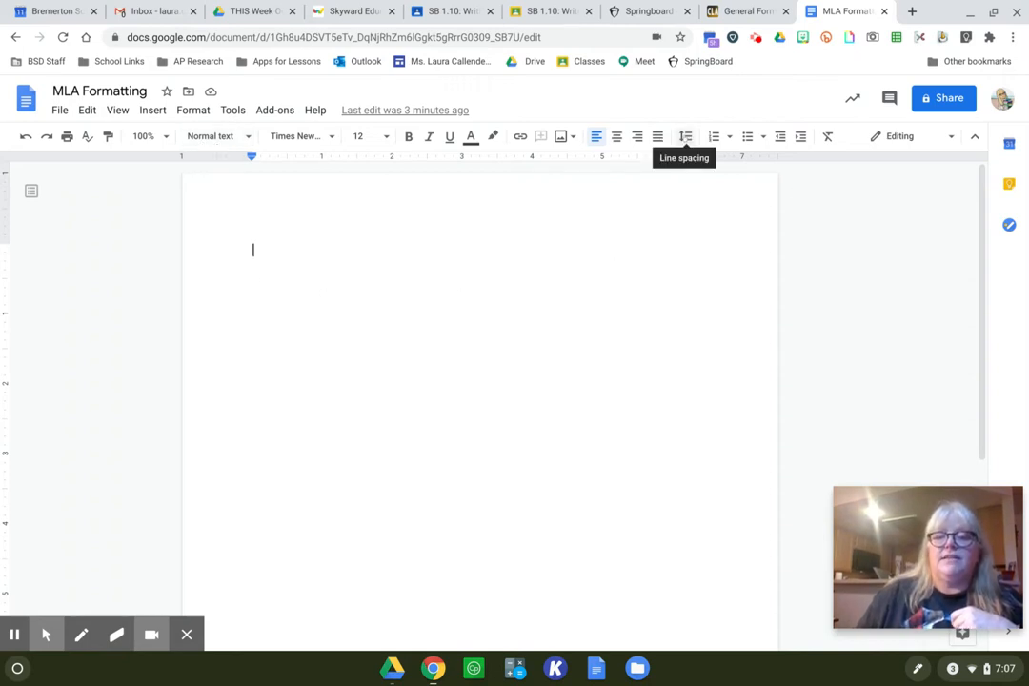
click(685, 136)
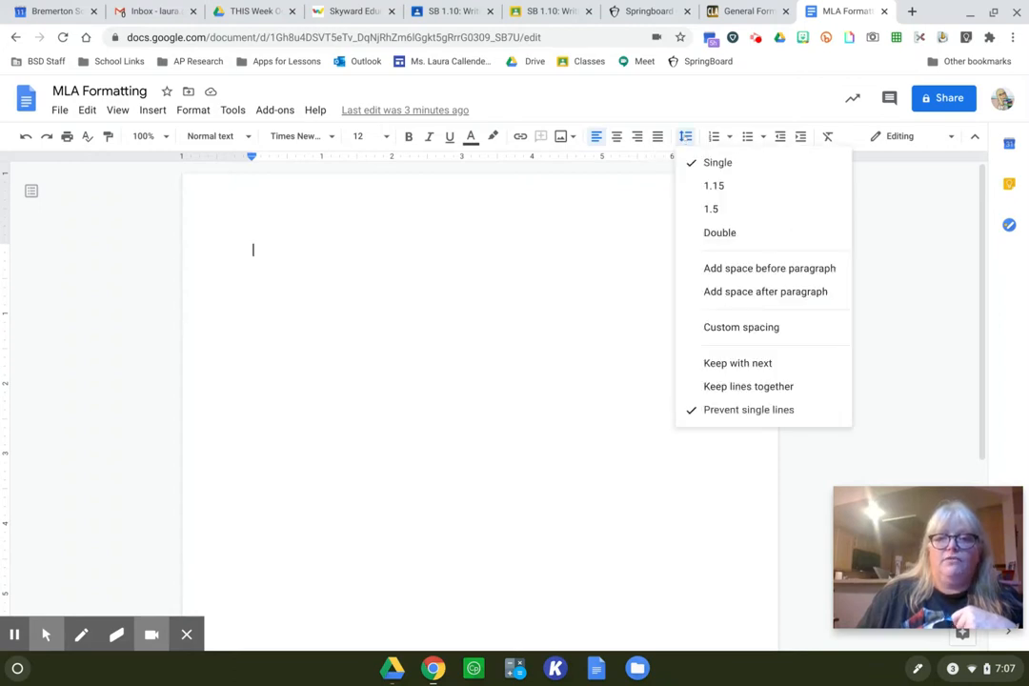
click(719, 232)
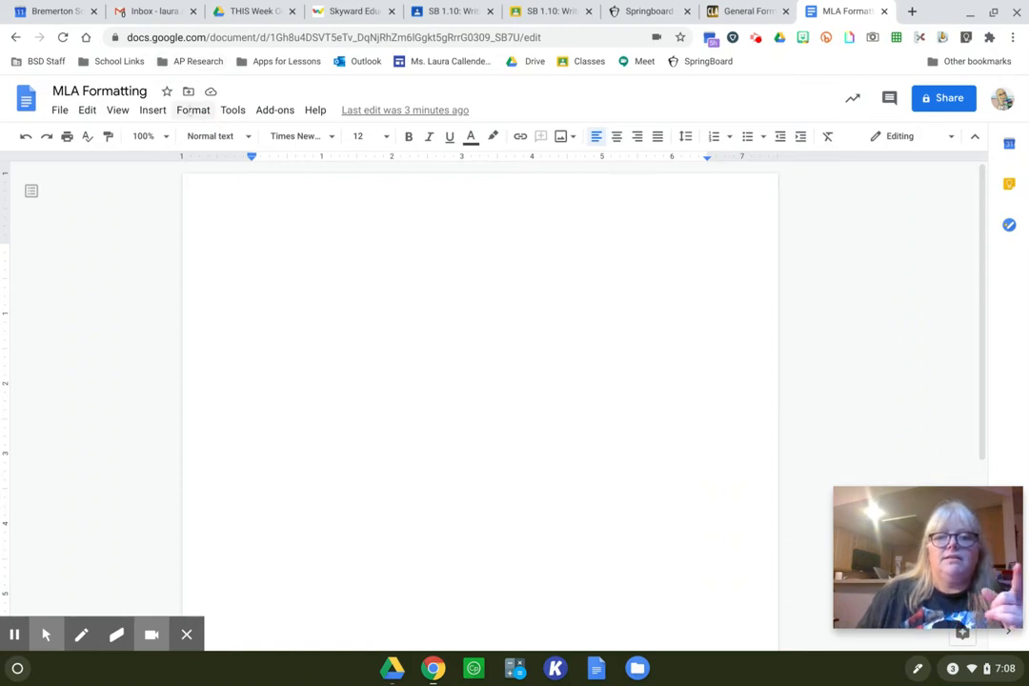
click(191, 110)
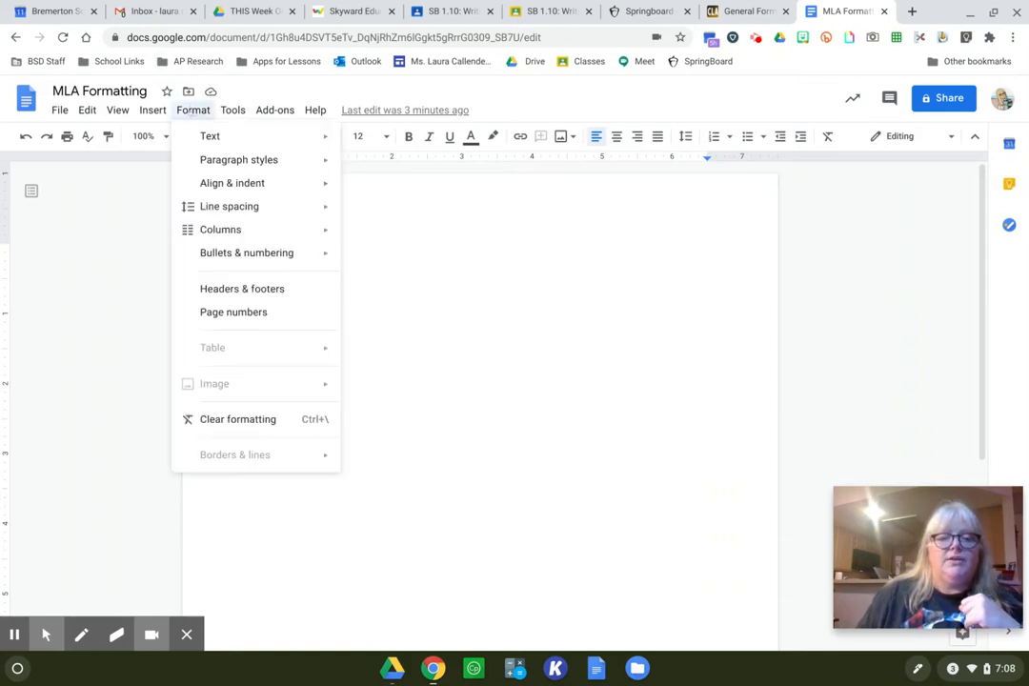
mouse_move(276, 206)
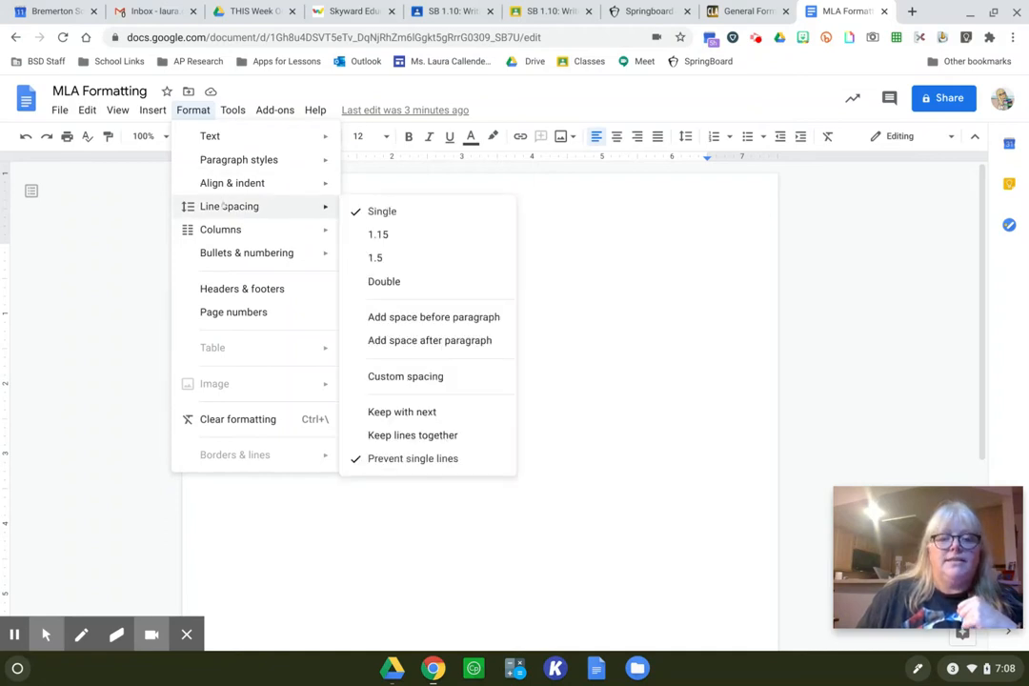
click(450, 281)
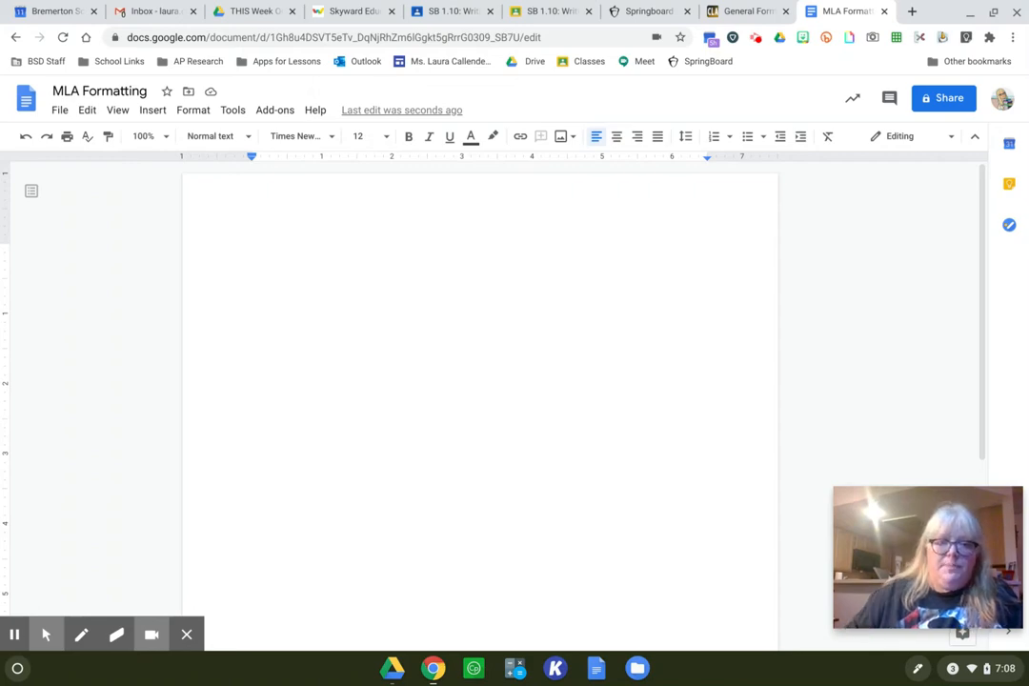
- Check the font recommendation in the Purdue OWL guidelines and return to the MLA Formatting document
click(747, 11)
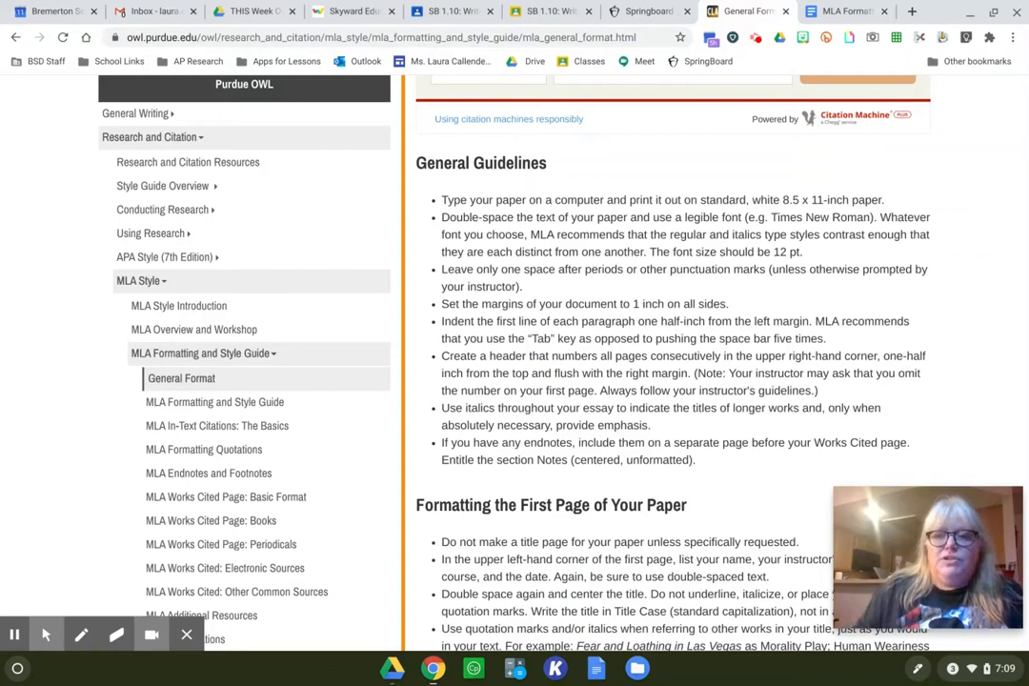
click(843, 10)
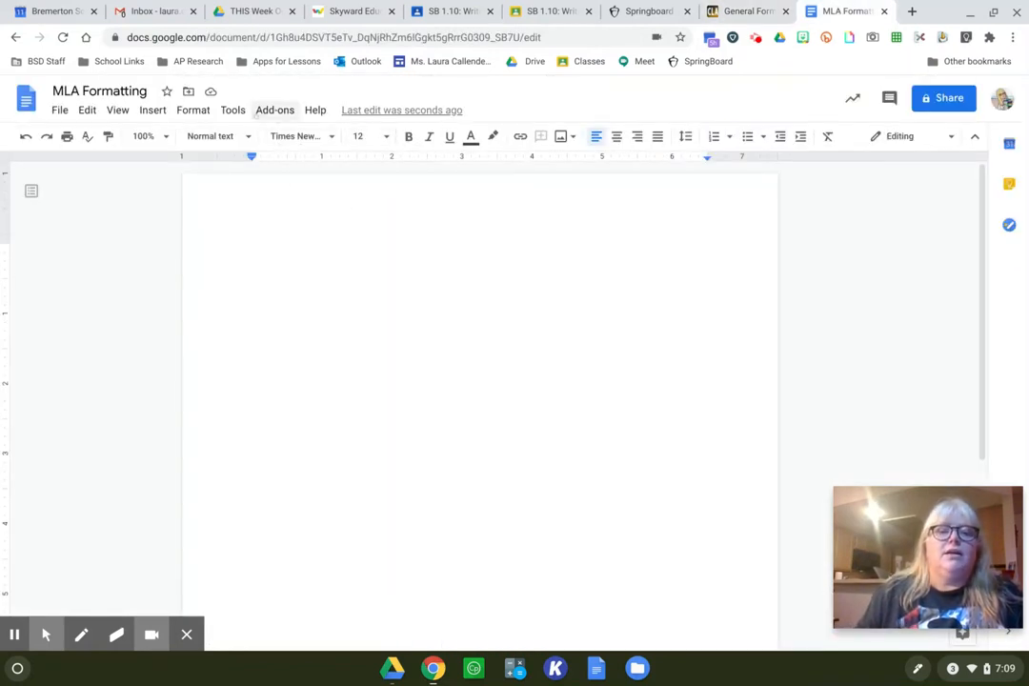
click(181, 111)
mouse_move(189, 136)
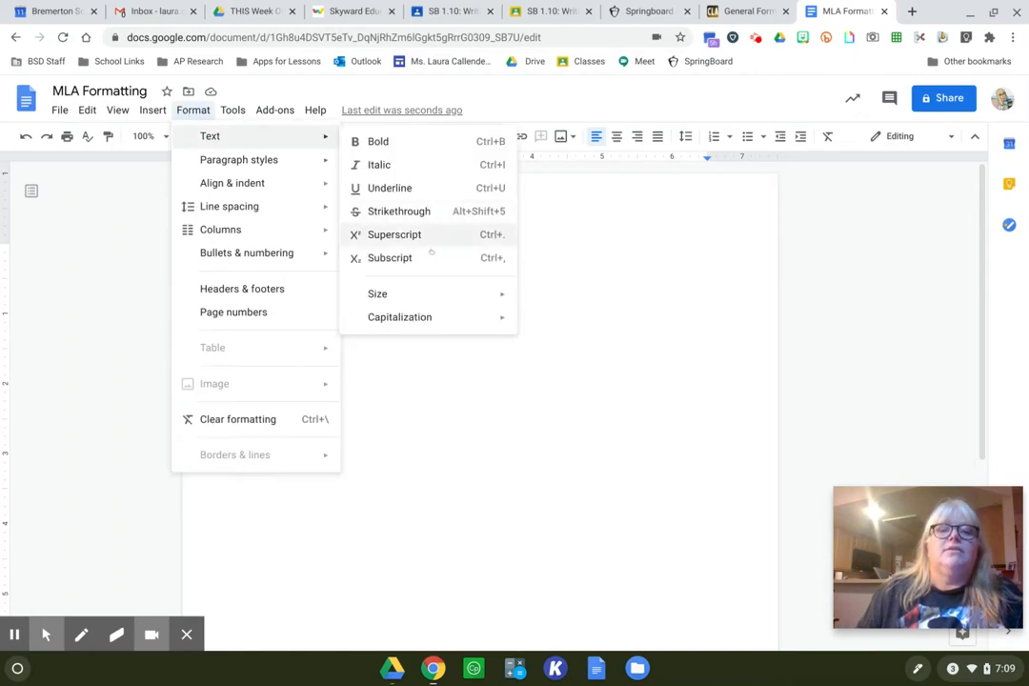
mouse_move(437, 293)
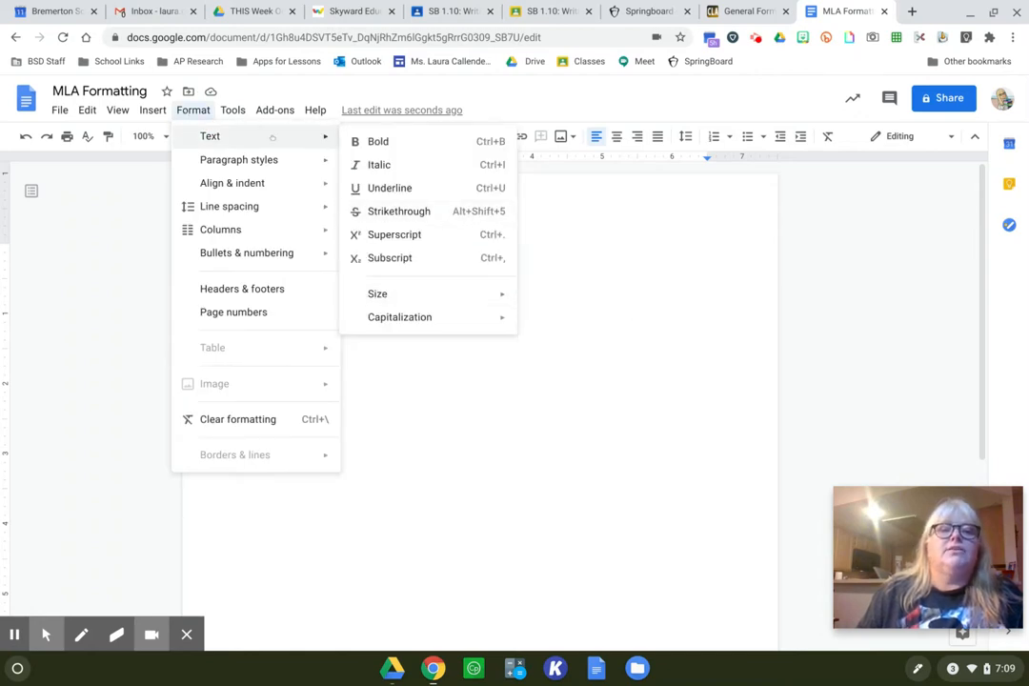
mouse_move(245, 162)
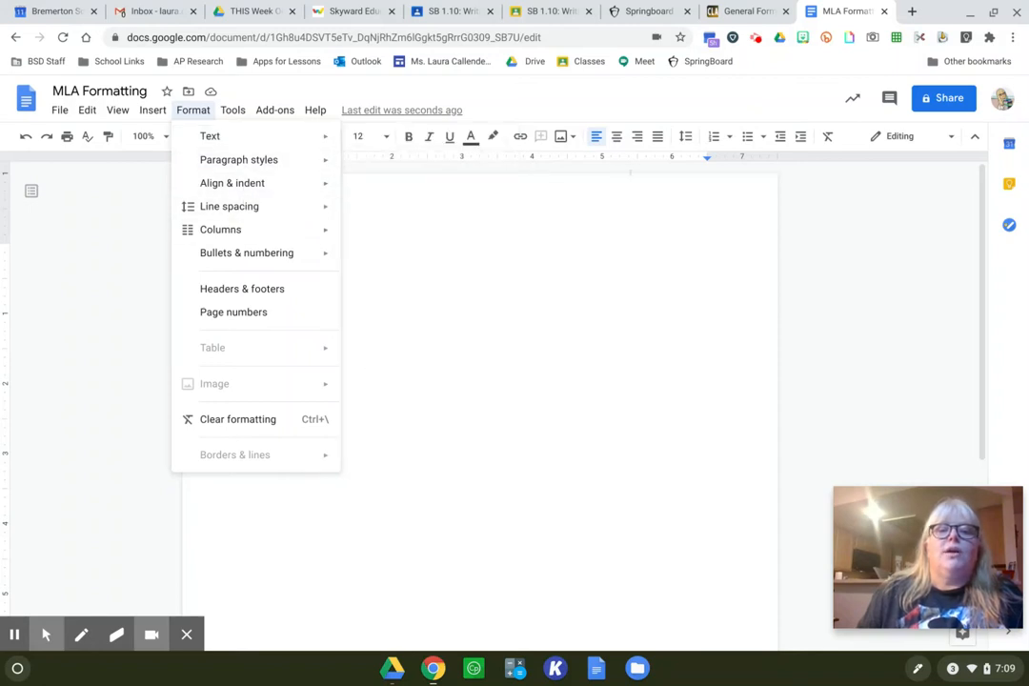
click(390, 171)
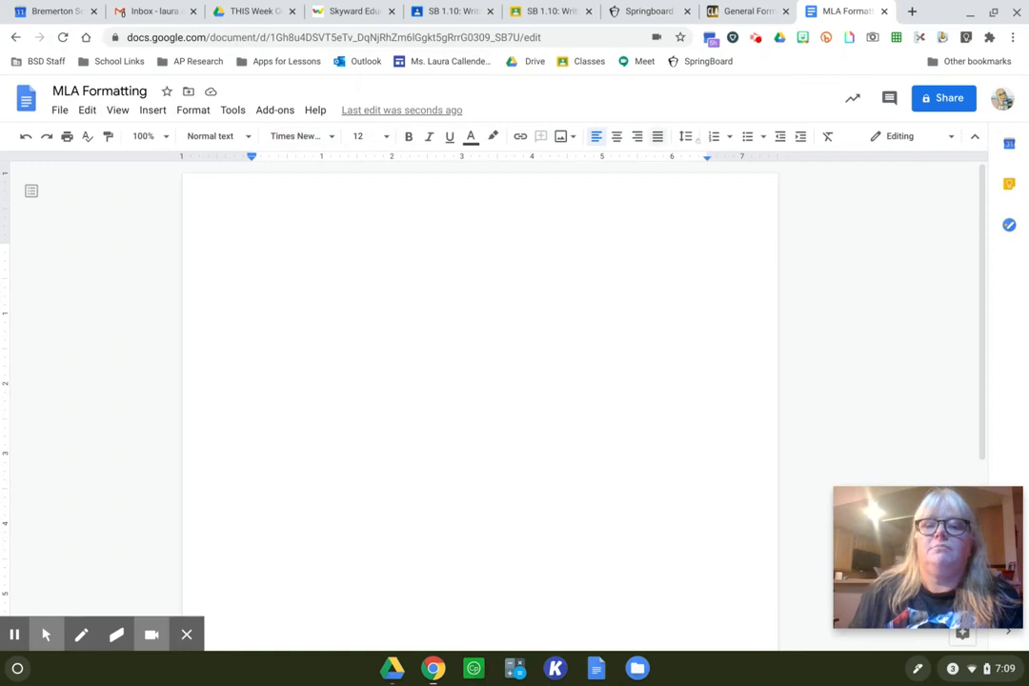
- Set the font of the blank document to Times New Roman
click(327, 138)
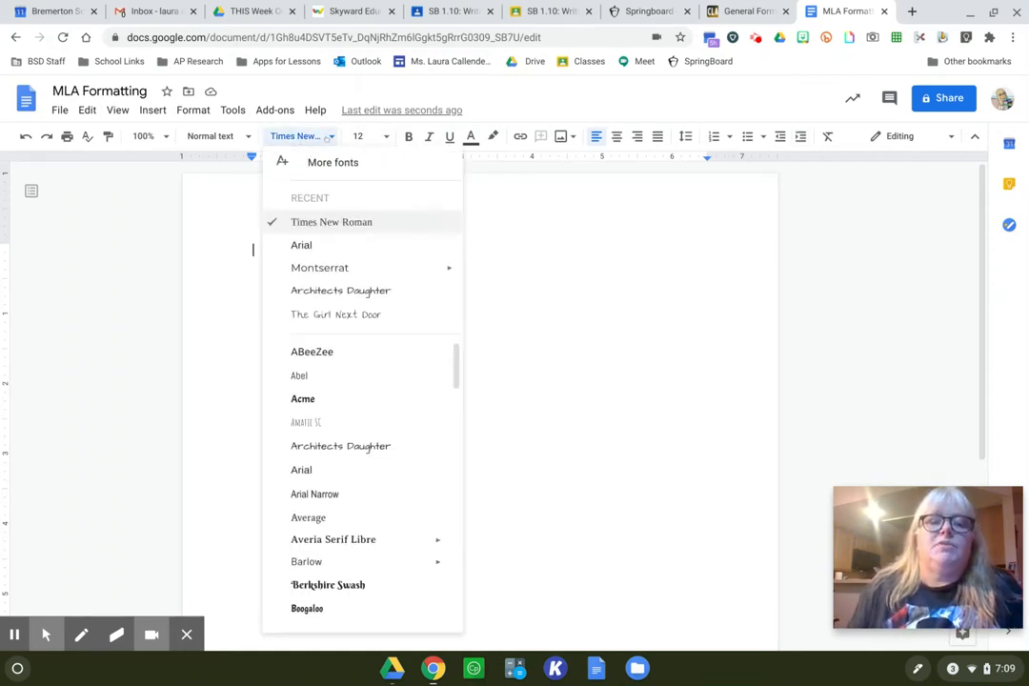
click(328, 225)
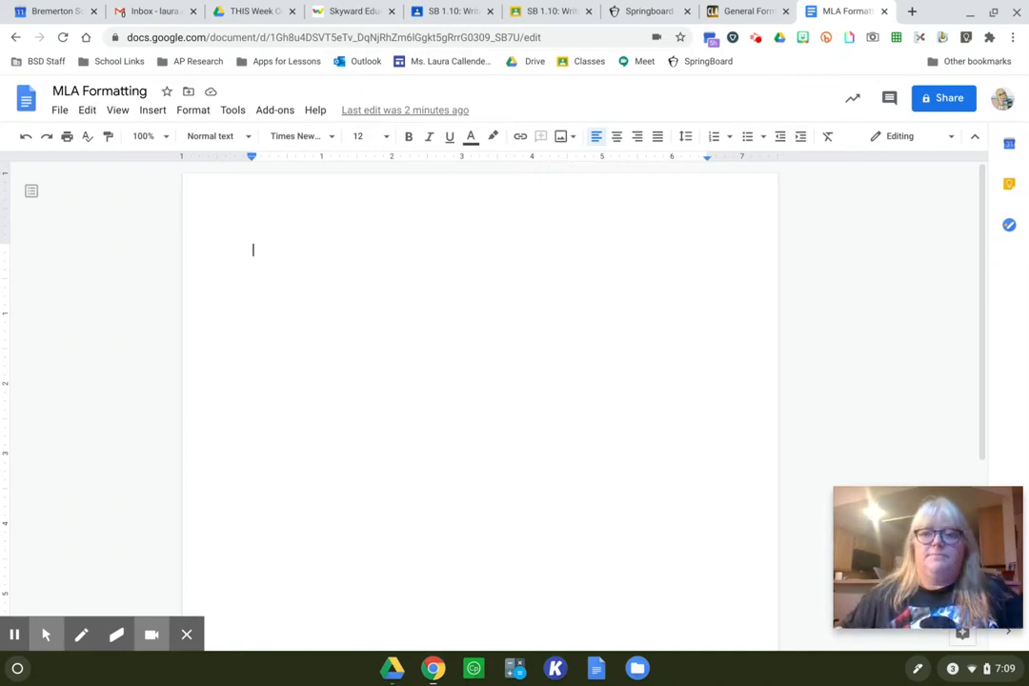
- Check the margin guideline on Purdue OWL, and apply the document's page setup with 1-inch margins on all sides
click(749, 10)
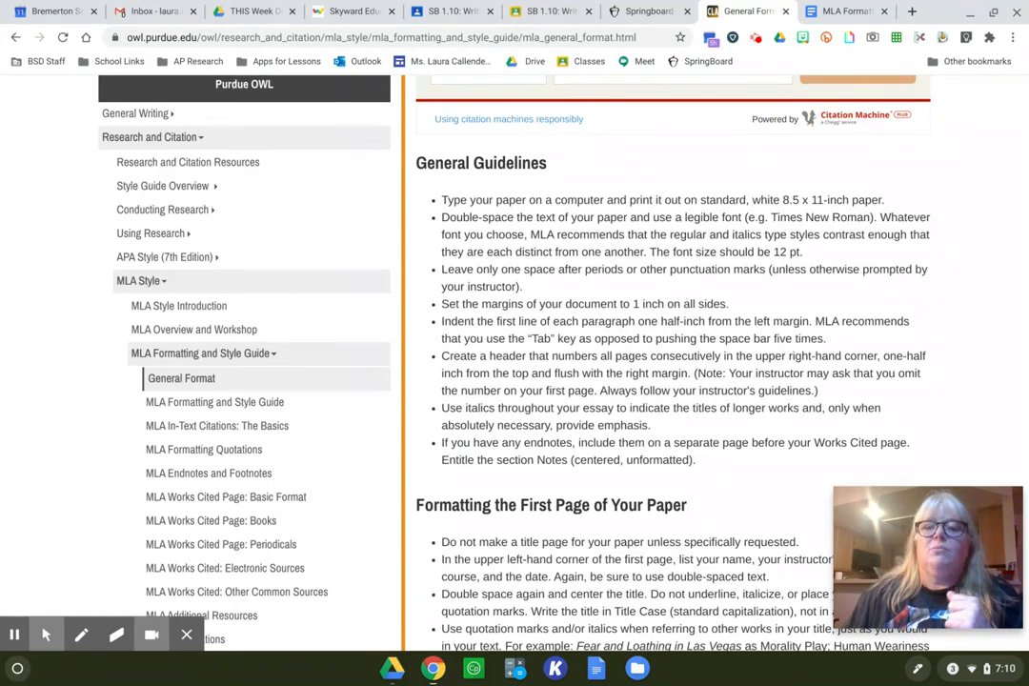
click(844, 12)
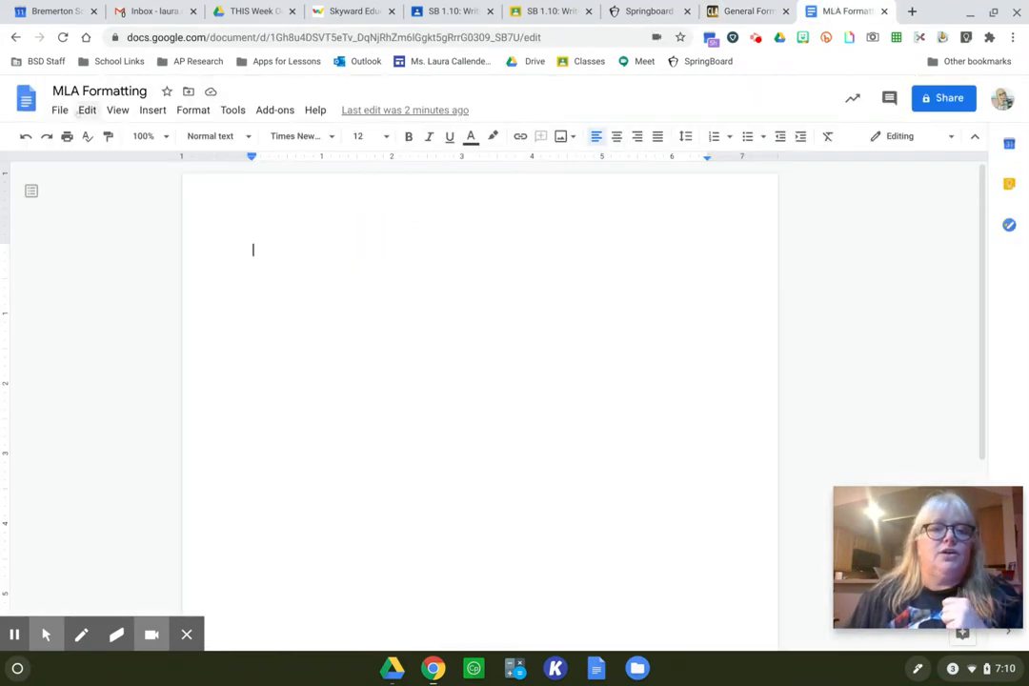
click(60, 110)
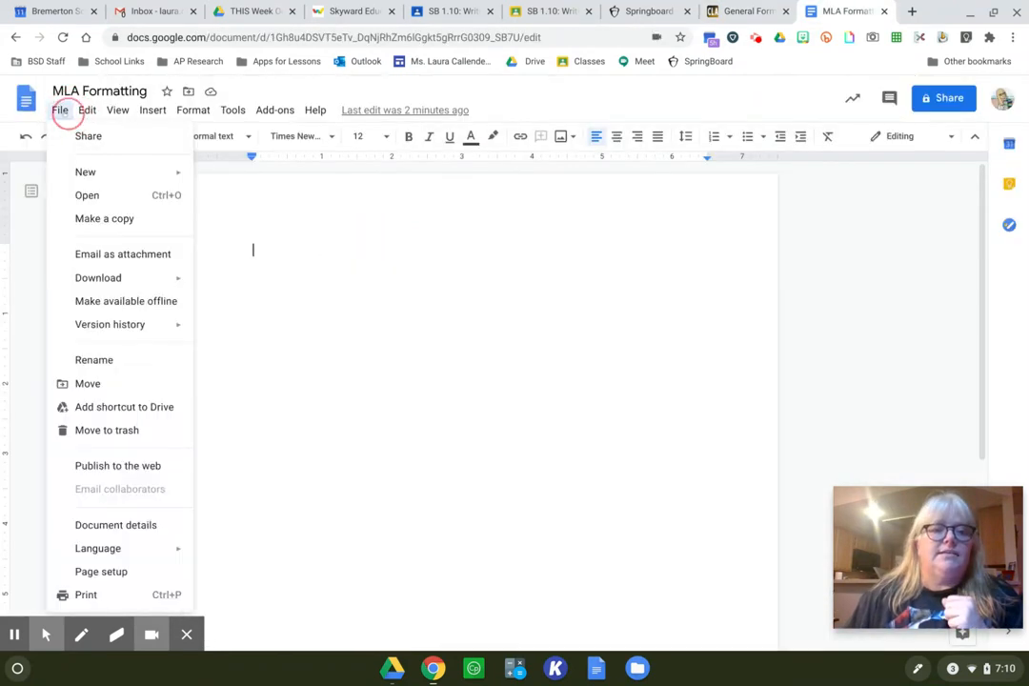
click(114, 572)
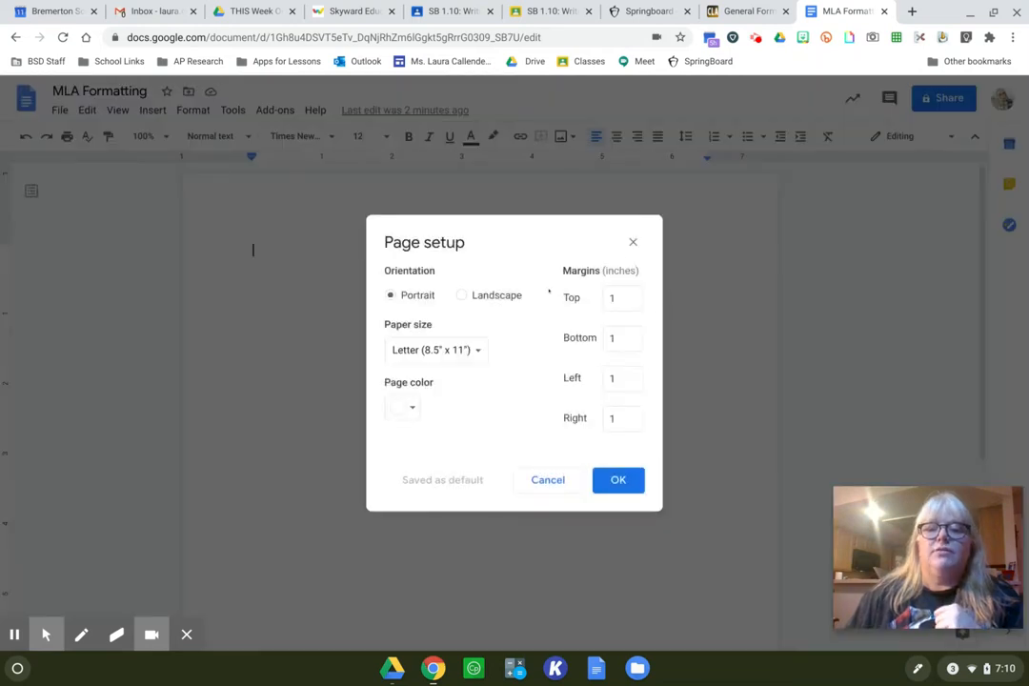
click(612, 488)
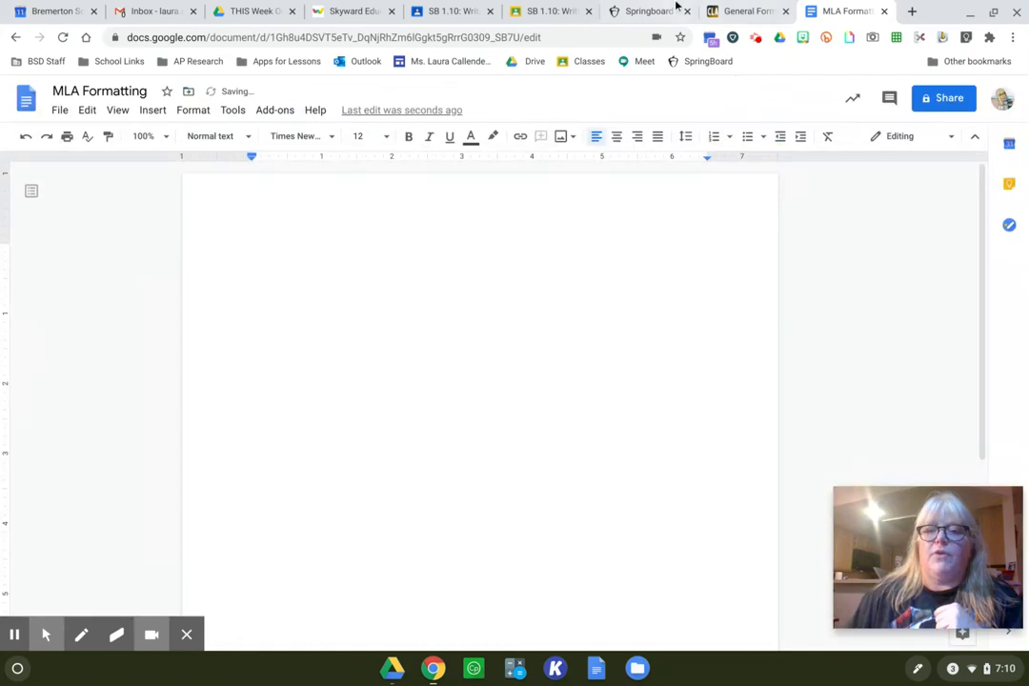
- Check the header guideline on Purdue OWL, and insert page numbers in the document's upper-right header, starting on the first page
click(732, 11)
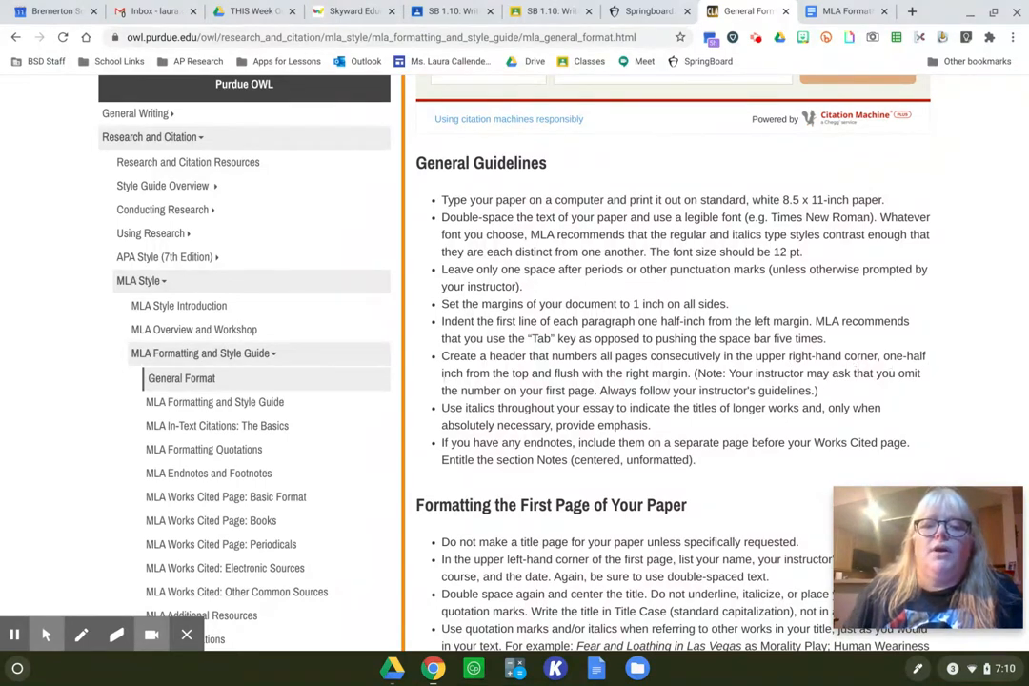
click(857, 11)
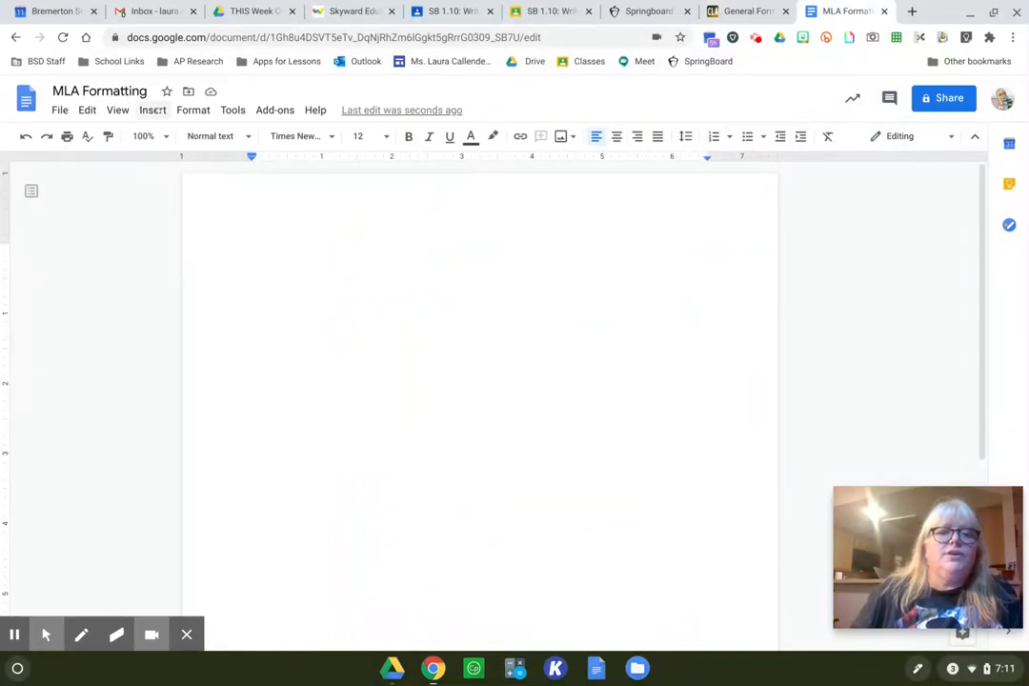
click(161, 110)
mouse_move(198, 114)
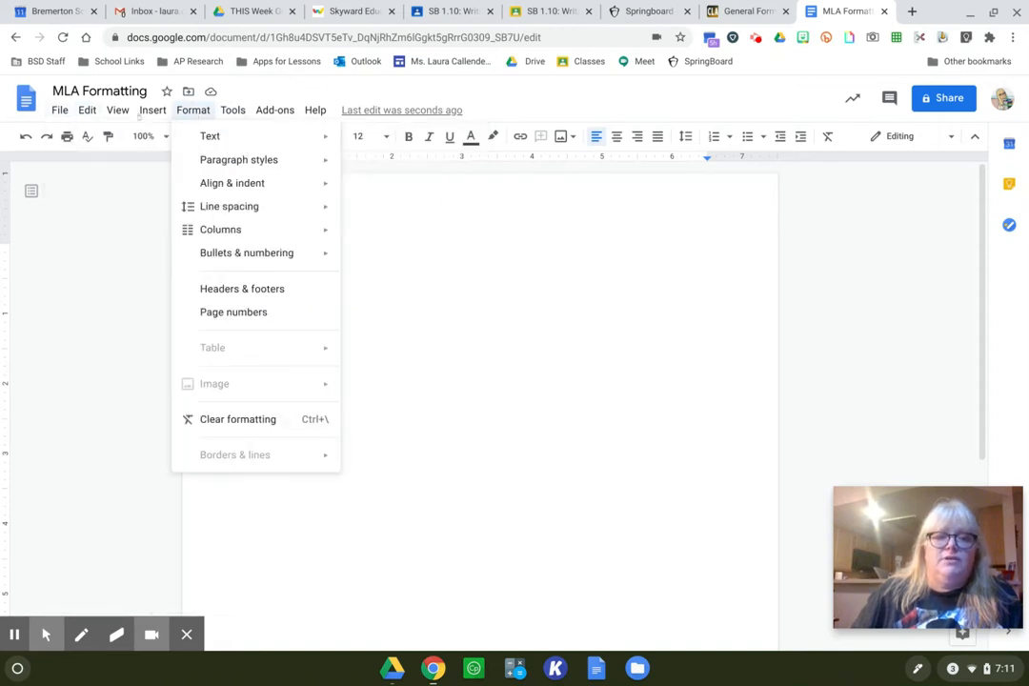
mouse_move(139, 116)
mouse_move(197, 377)
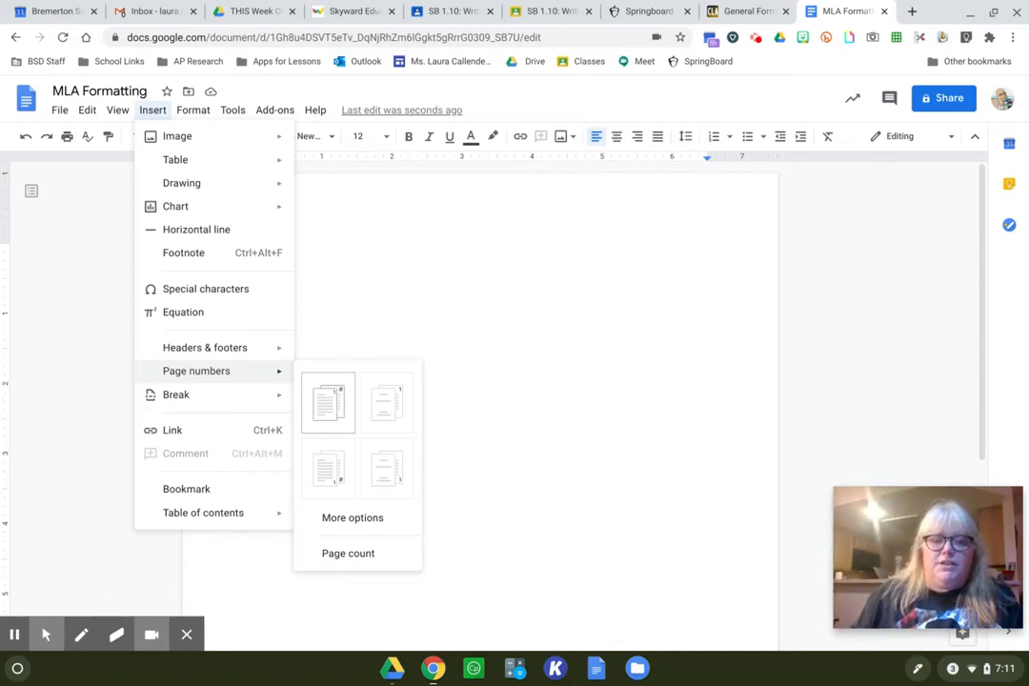
click(326, 410)
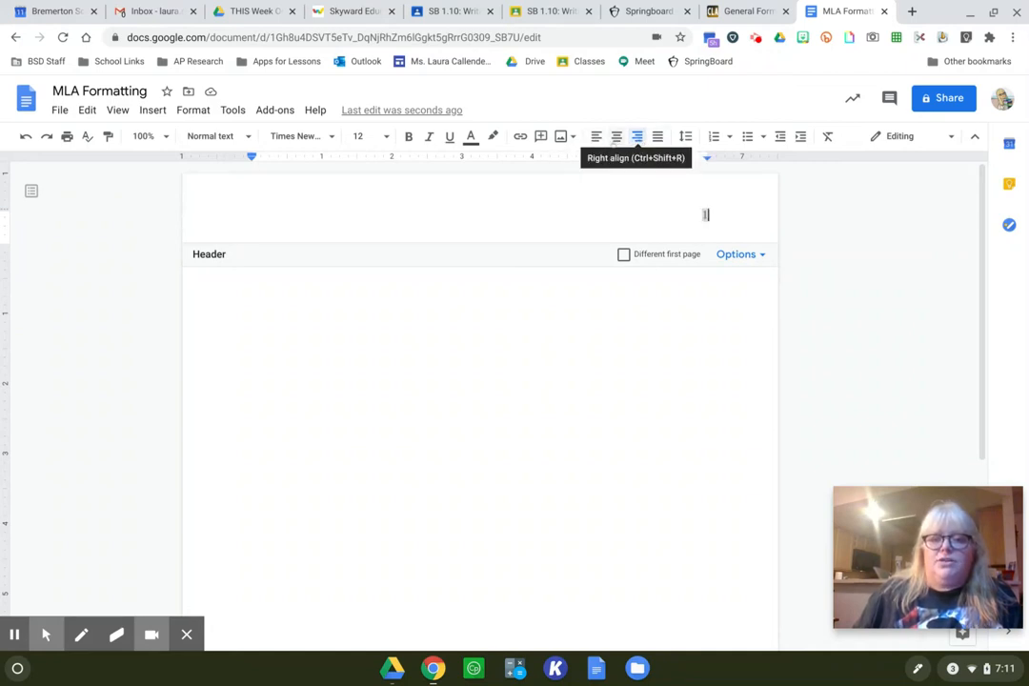
- Try left and center alignment on the header page number, set it back to right alignment, and return to the document body
click(597, 136)
click(617, 136)
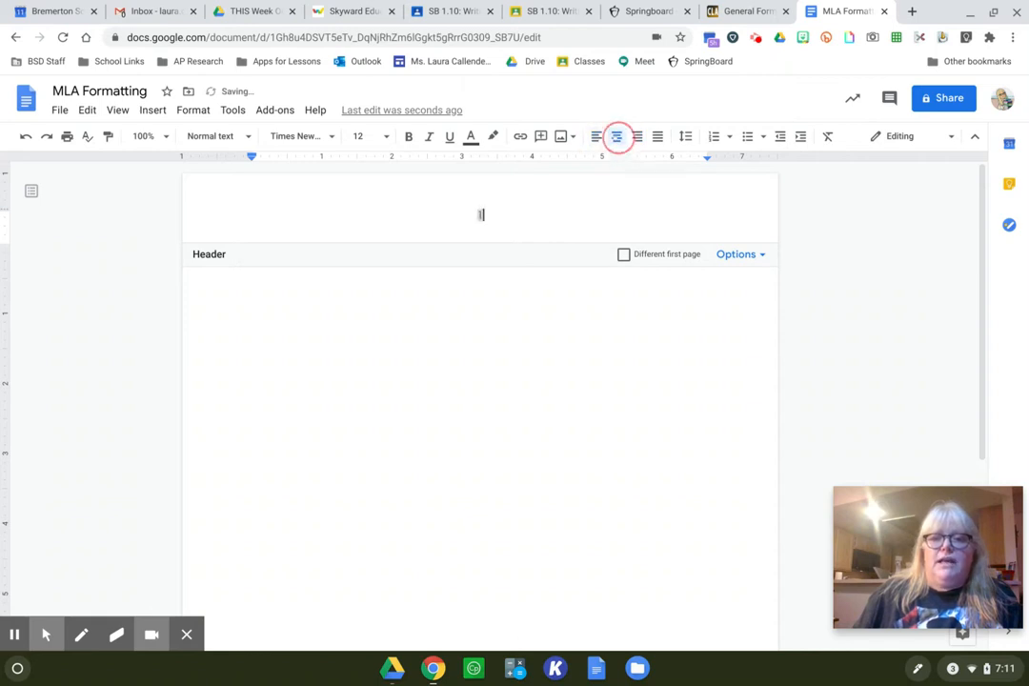
click(637, 136)
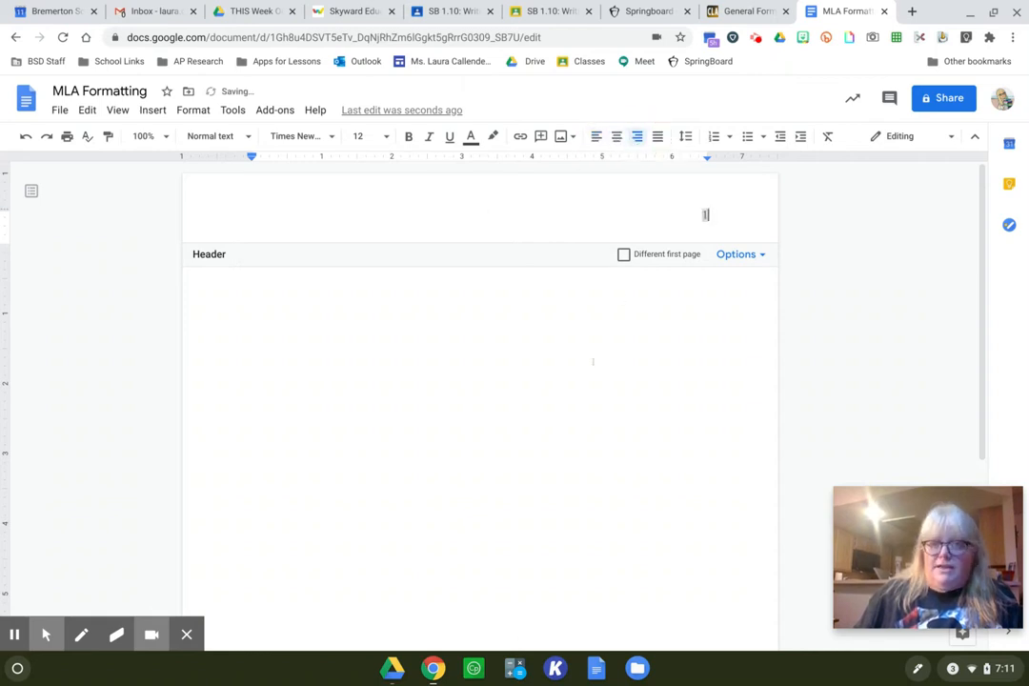
click(578, 407)
click(582, 409)
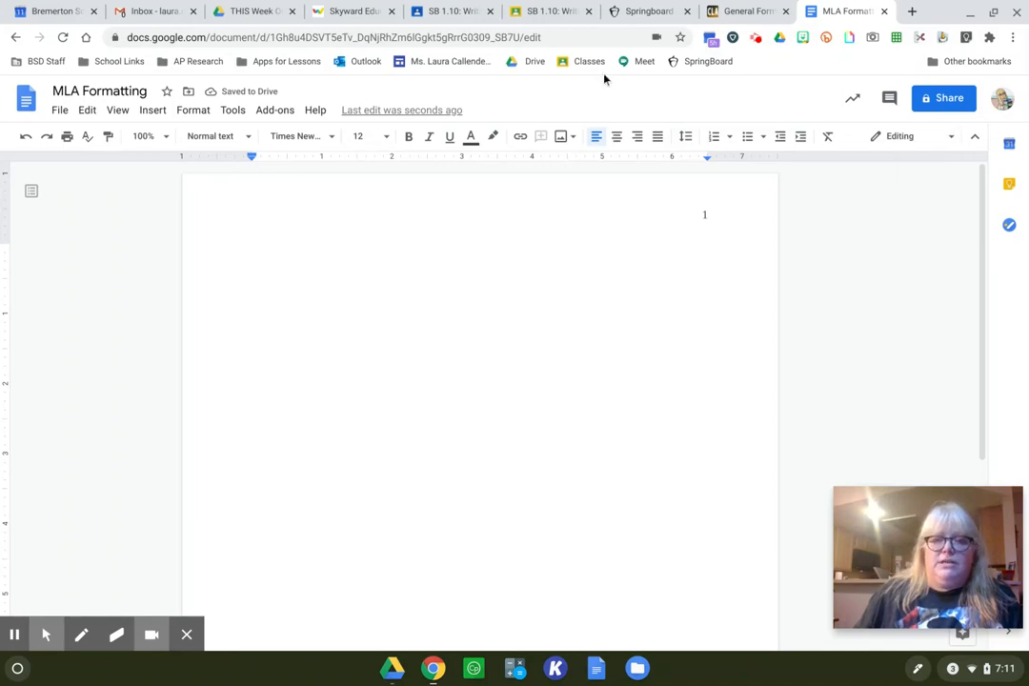
- Review the Purdue OWL section on formatting the first page of a paper, including the sample first page
click(742, 11)
scroll(629, 362, down, 1)
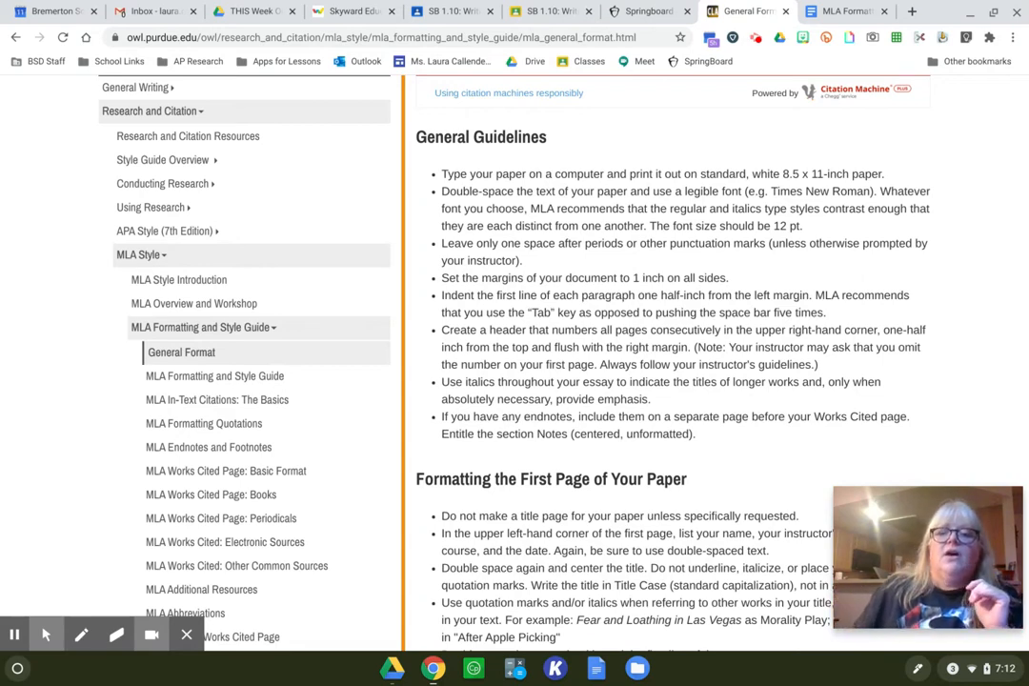
scroll(733, 400, down, 4)
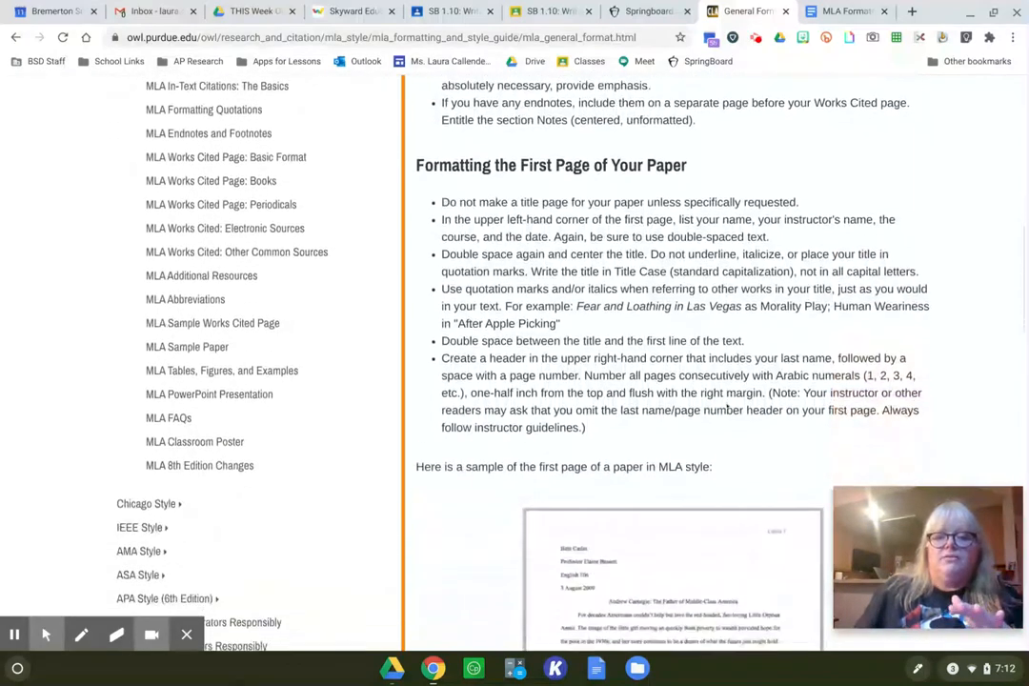
scroll(724, 401, down, 1)
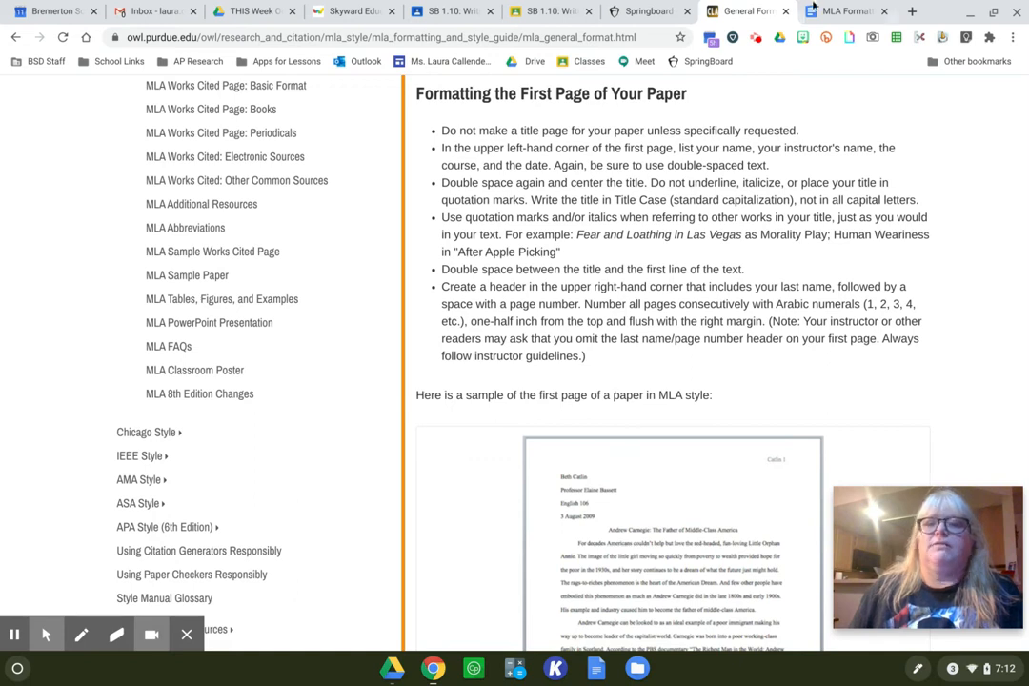
- Return to the MLA Formatting document and enter the student's full name on the first line of the body
key(ctrl+Tab)
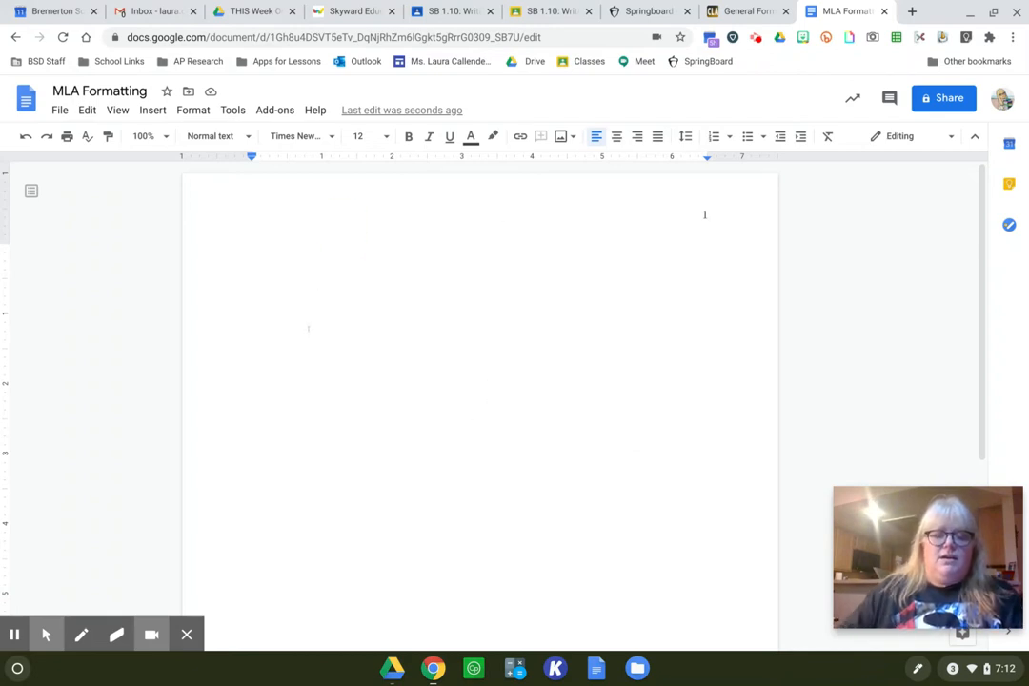
text(La)
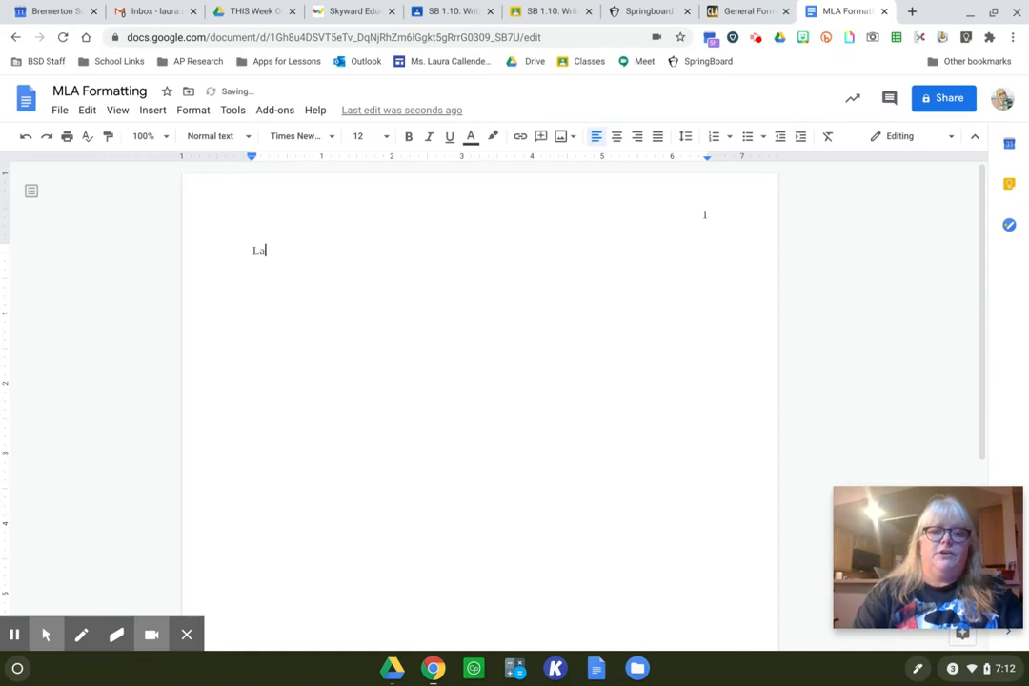
text(ura Callender)
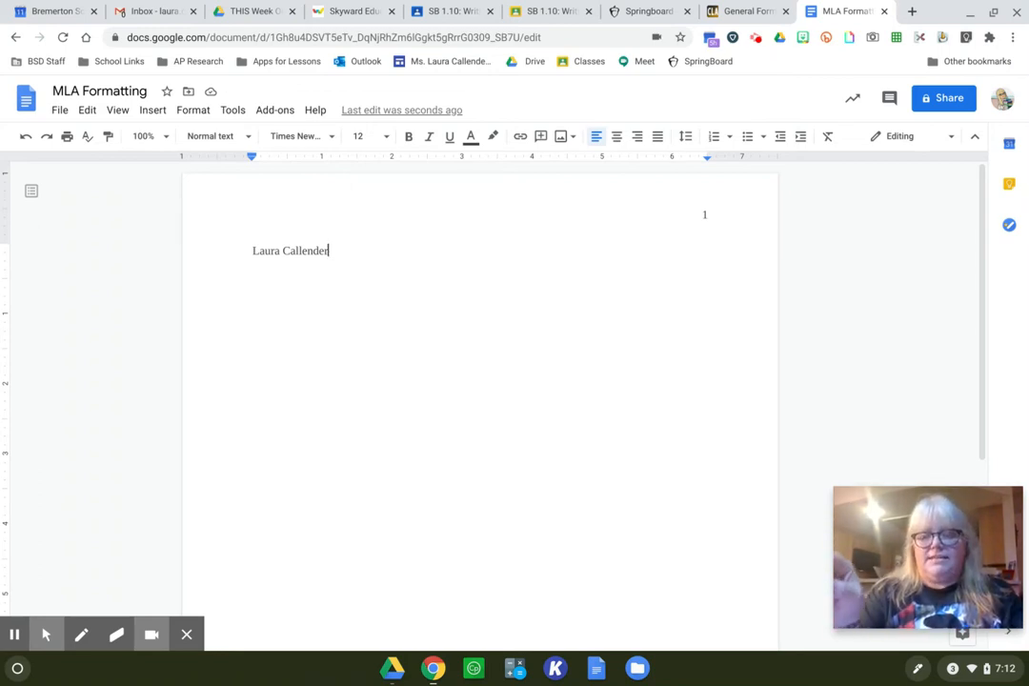
- Add the instructor's title and last name on the second line, correcting the misspelled surname
key(Return)
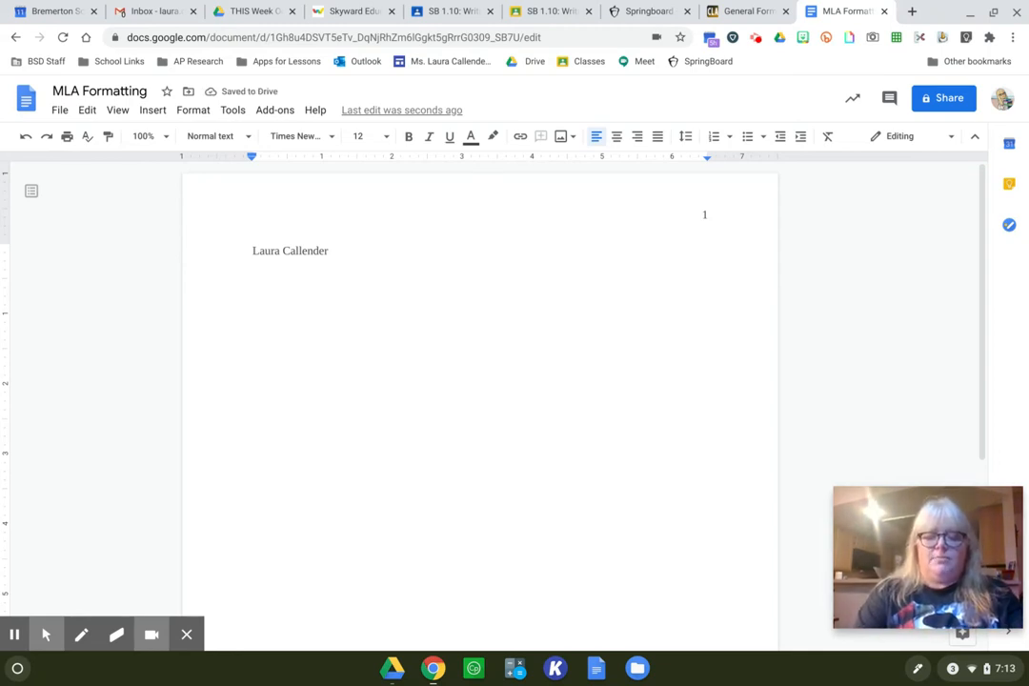
text(Ms. Callender)
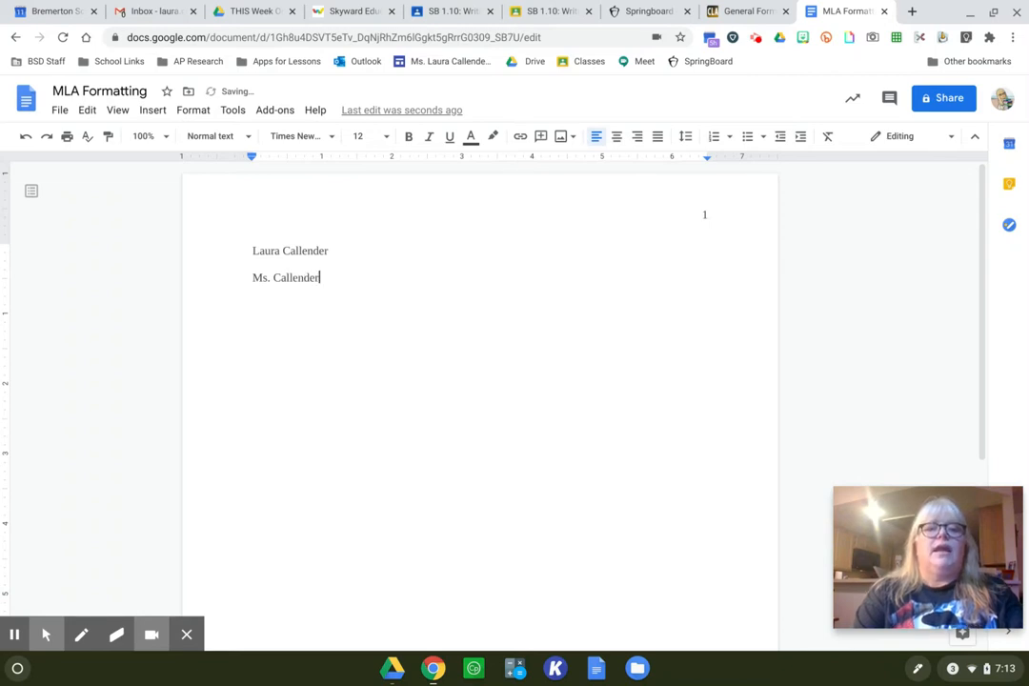
key(Return)
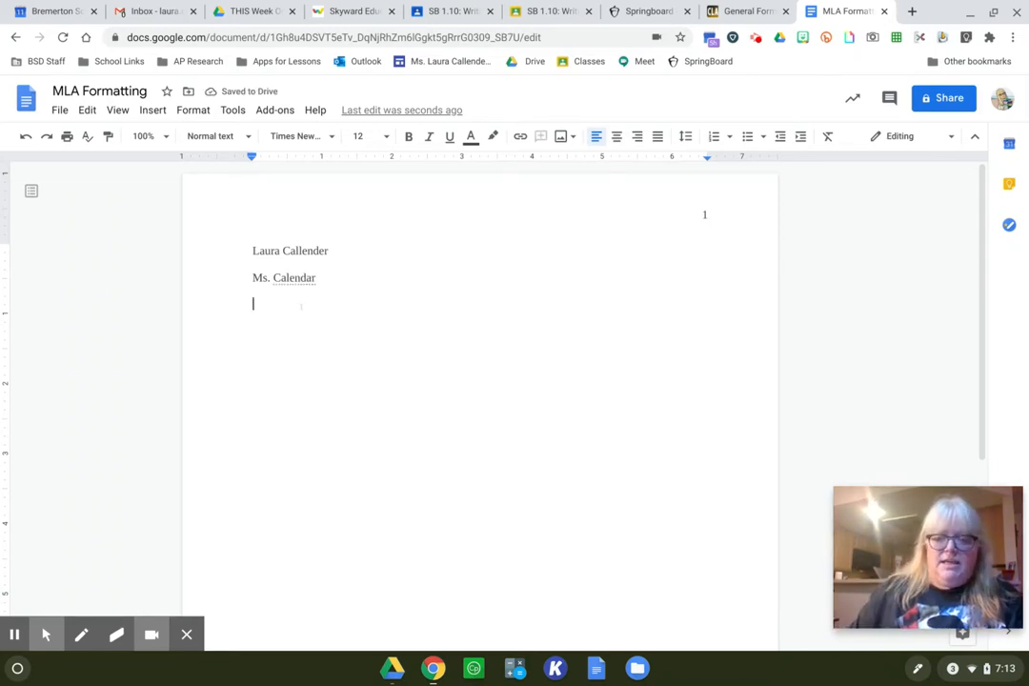
key(BackSpace)
key(BackSpace)
key(BackSpace)
key(BackSpace)
key(BackSpace)
key(BackSpace)
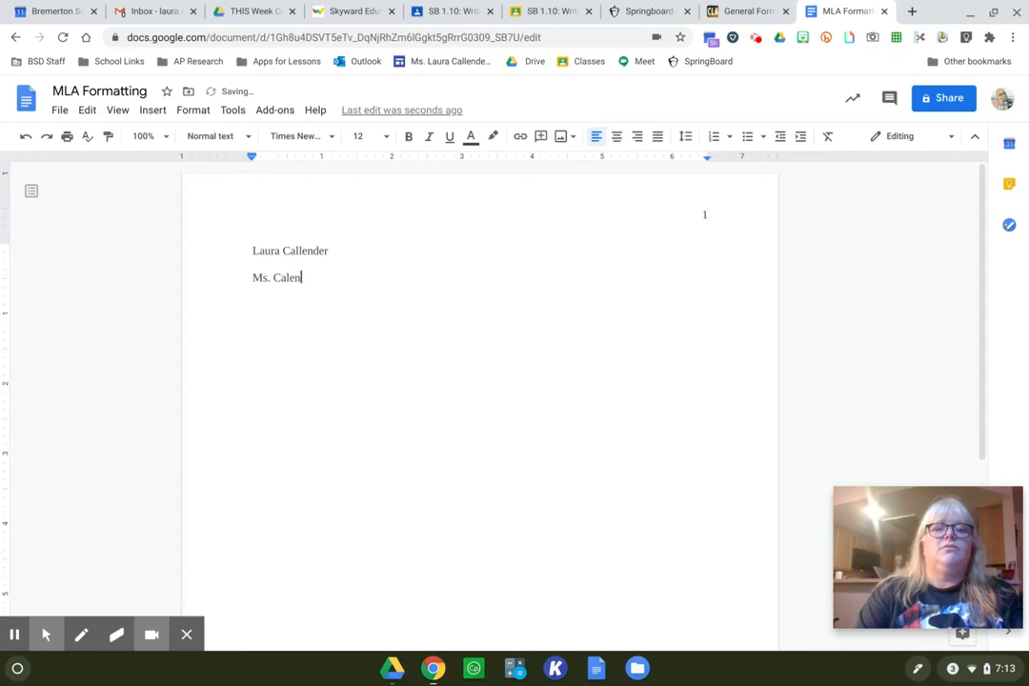
text(lender)
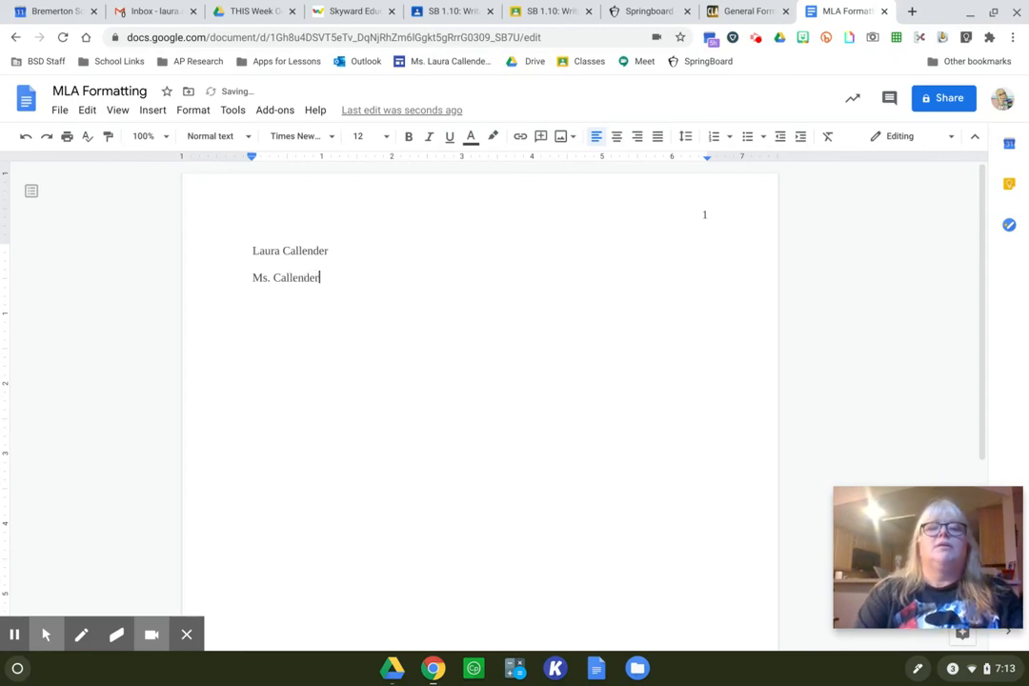
- Add the course line "Period 4 Freshman English" below the instructor's name
key(Return)
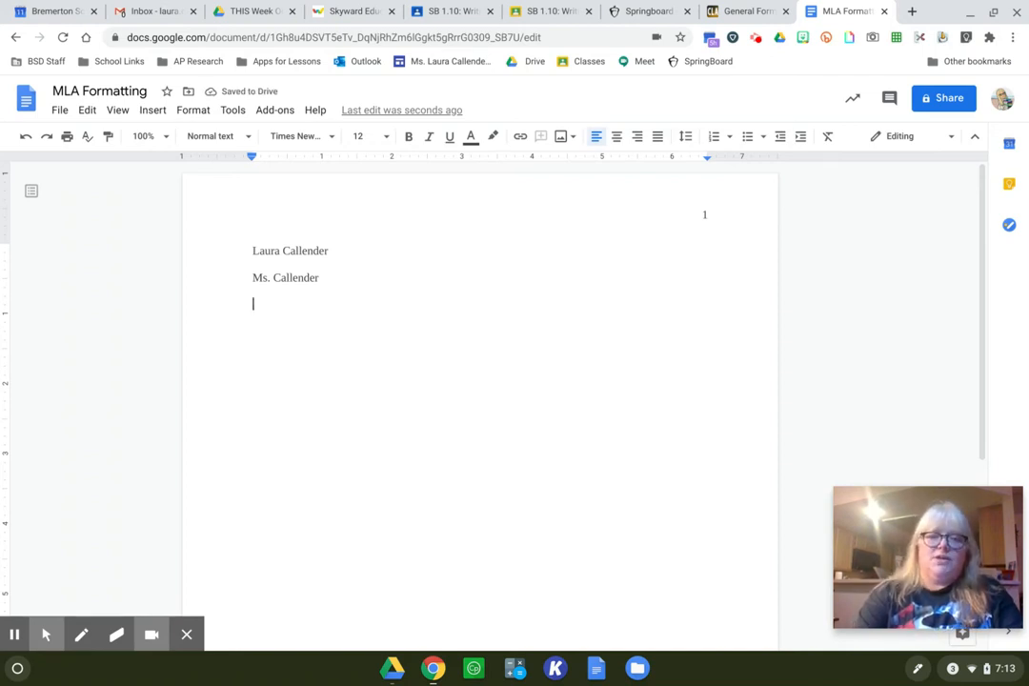
text(Period )
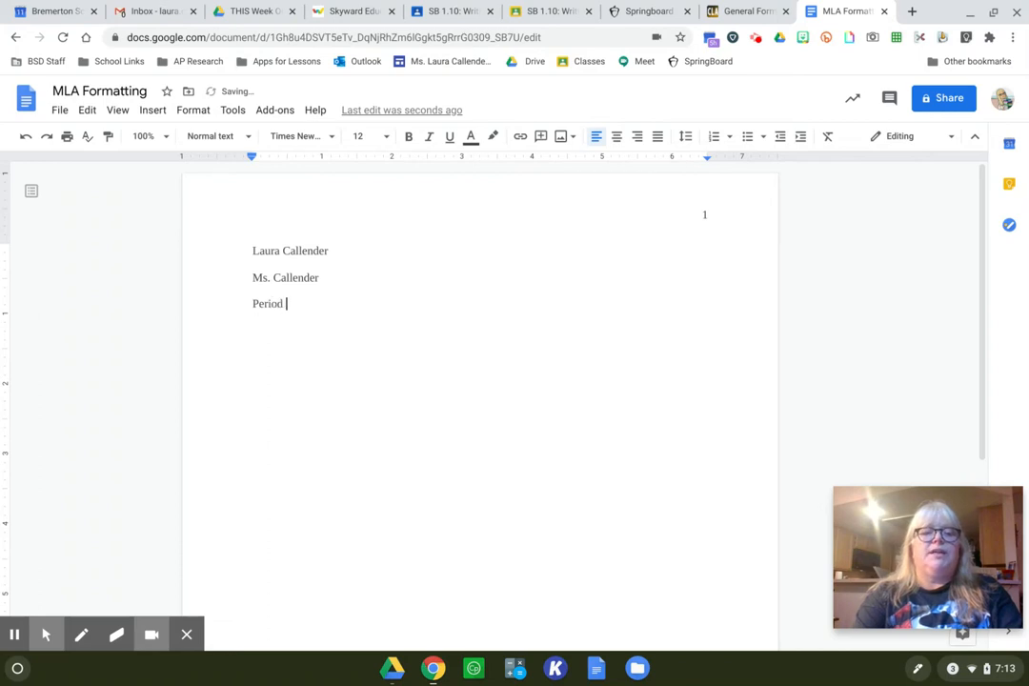
text(4 )
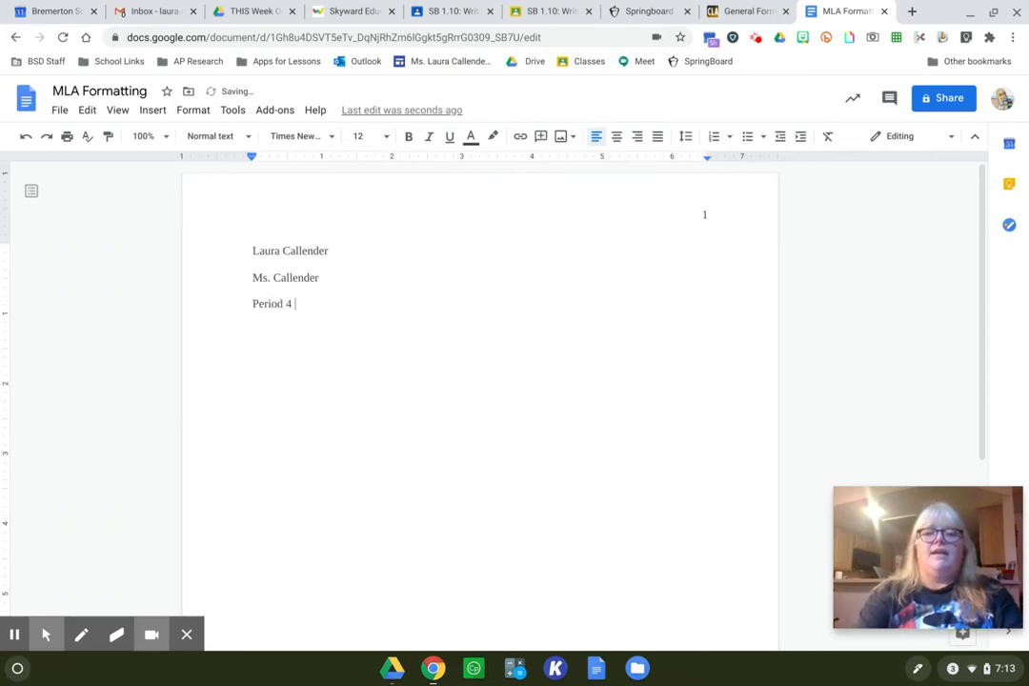
text(Res)
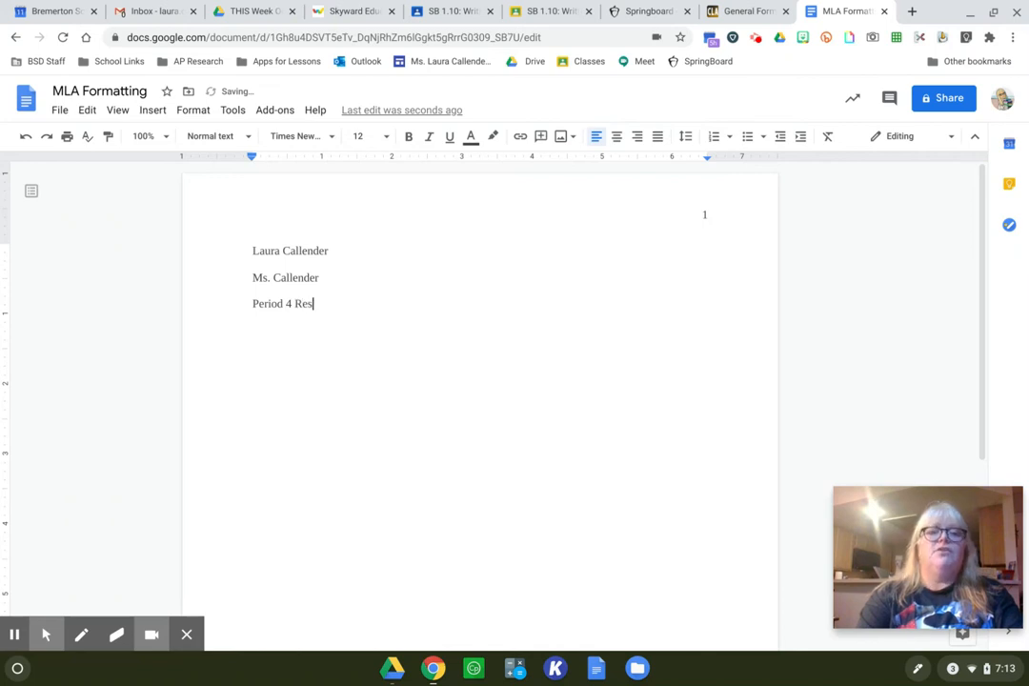
key(BackSpace)
key(BackSpace)
key(BackSpace)
text(Freshman E)
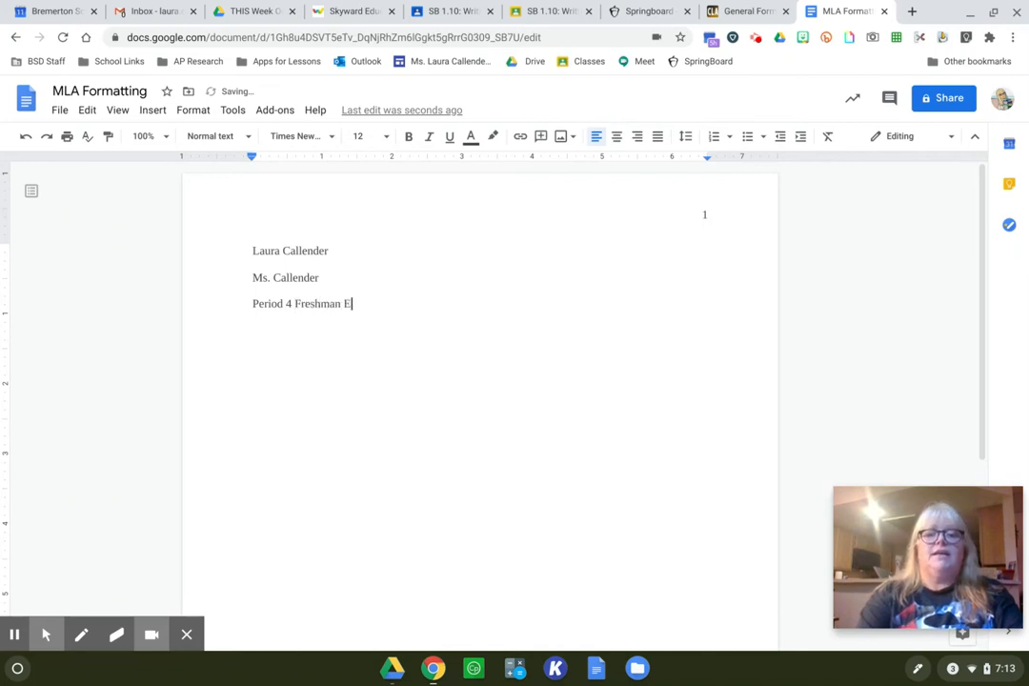
text(nglish)
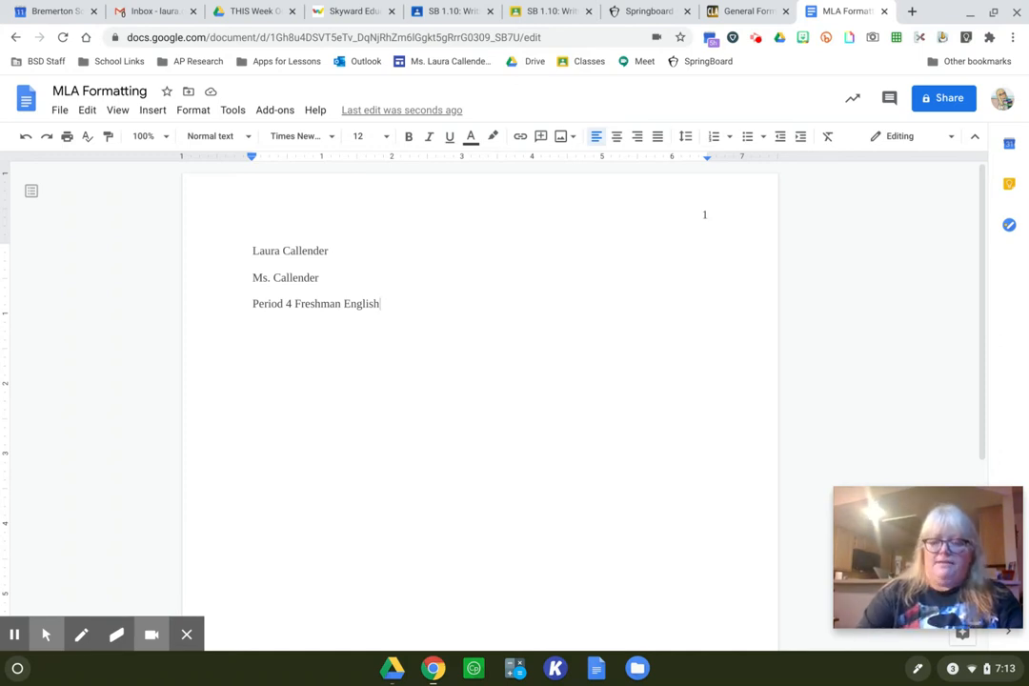
- Add the date "11 October 2020" on the line below the course
key(Return)
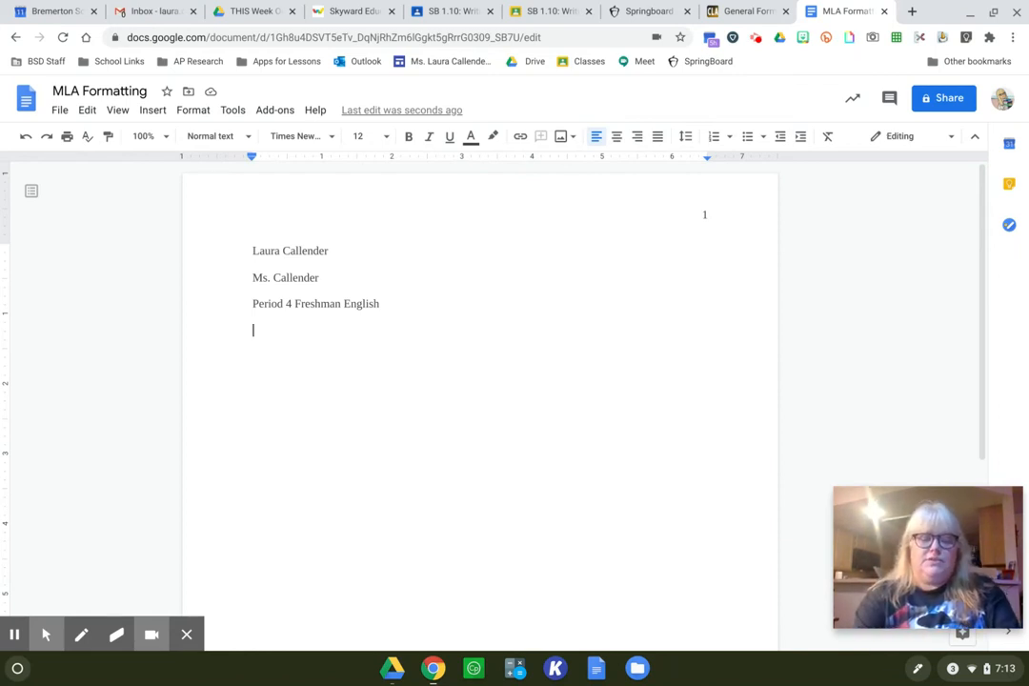
text(11 Oc)
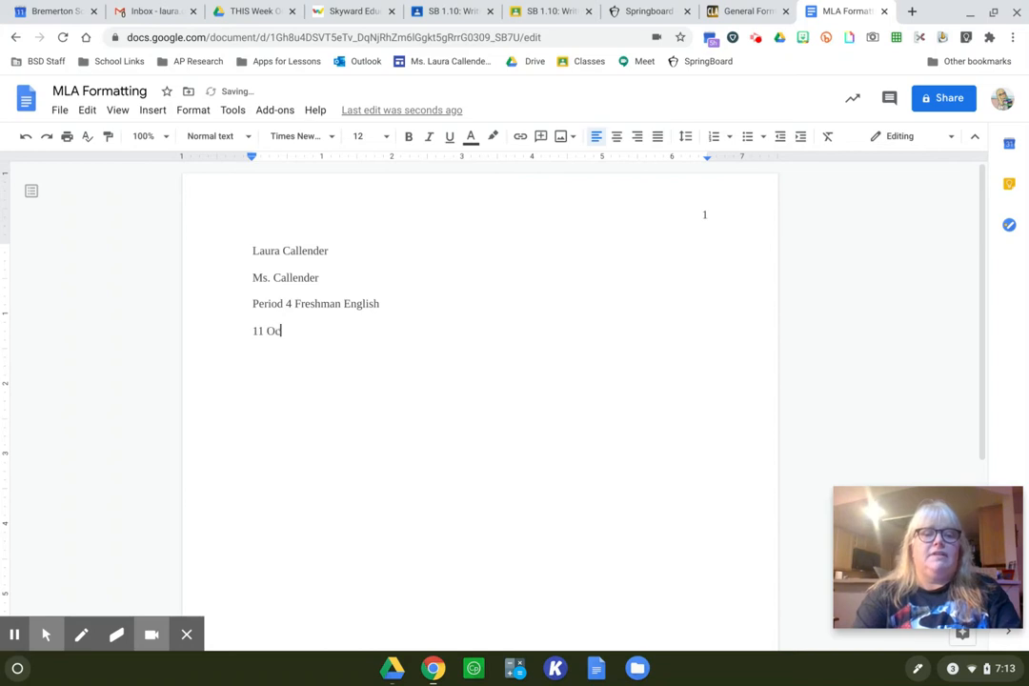
text(tober 2020)
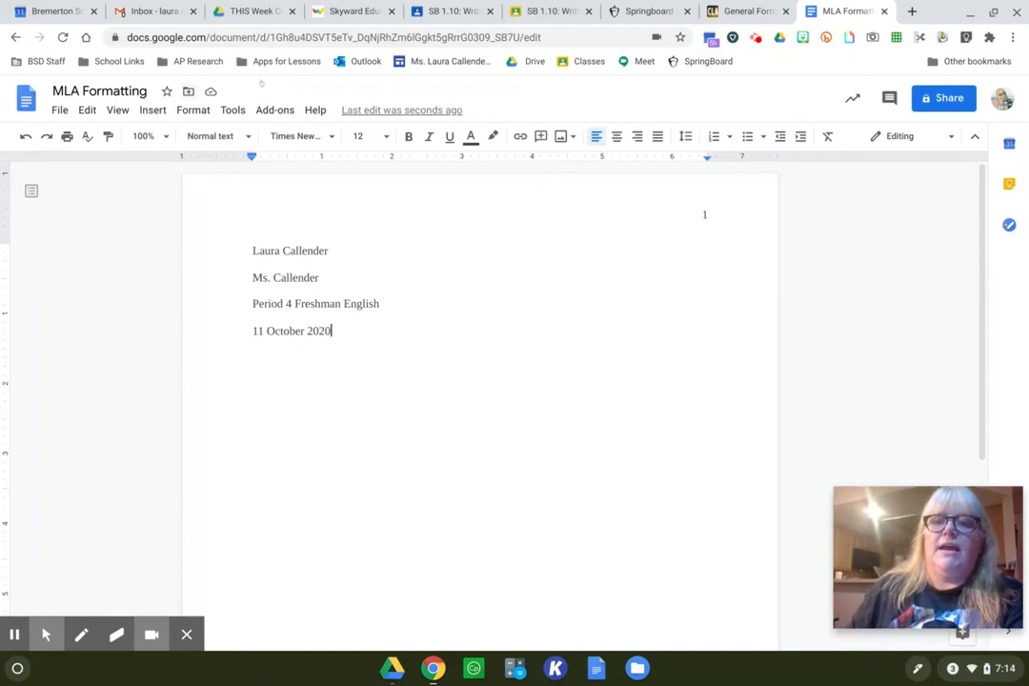
- Check the title guideline on Purdue OWL, and add the centered title "SpringBoard Activity 1.15 Literary Analysis Paragraph" below the date
click(774, 6)
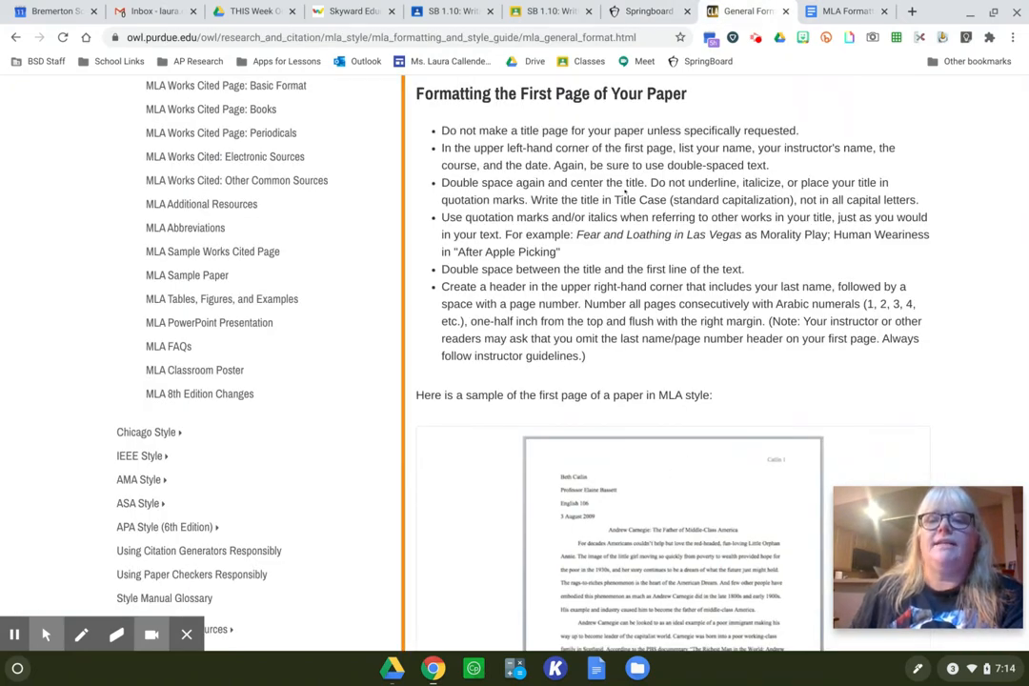
click(838, 11)
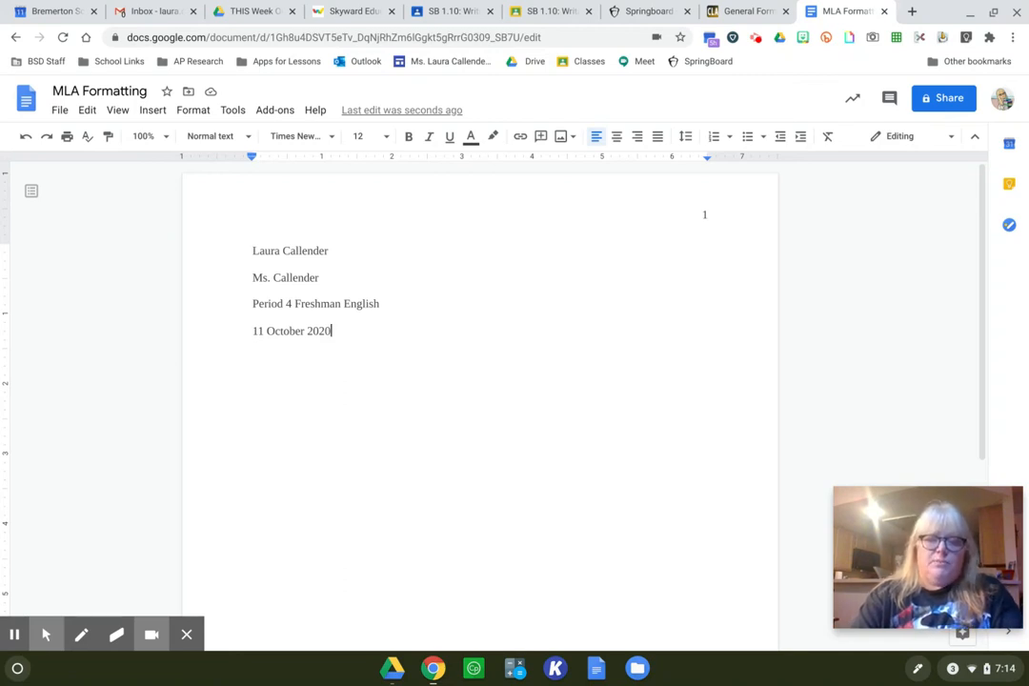
key(Return)
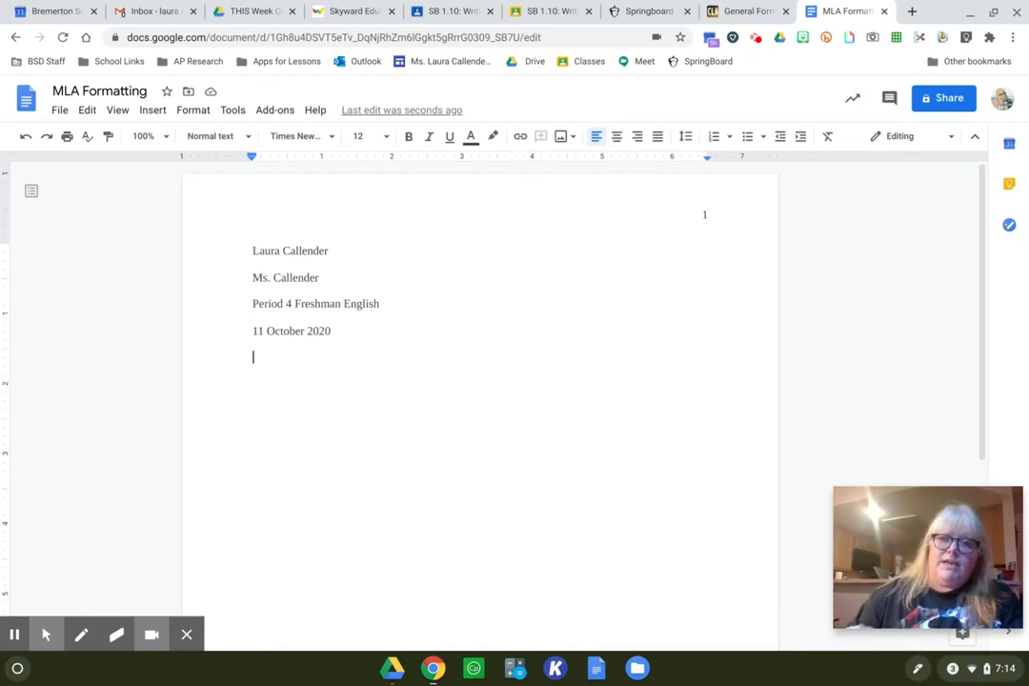
click(611, 139)
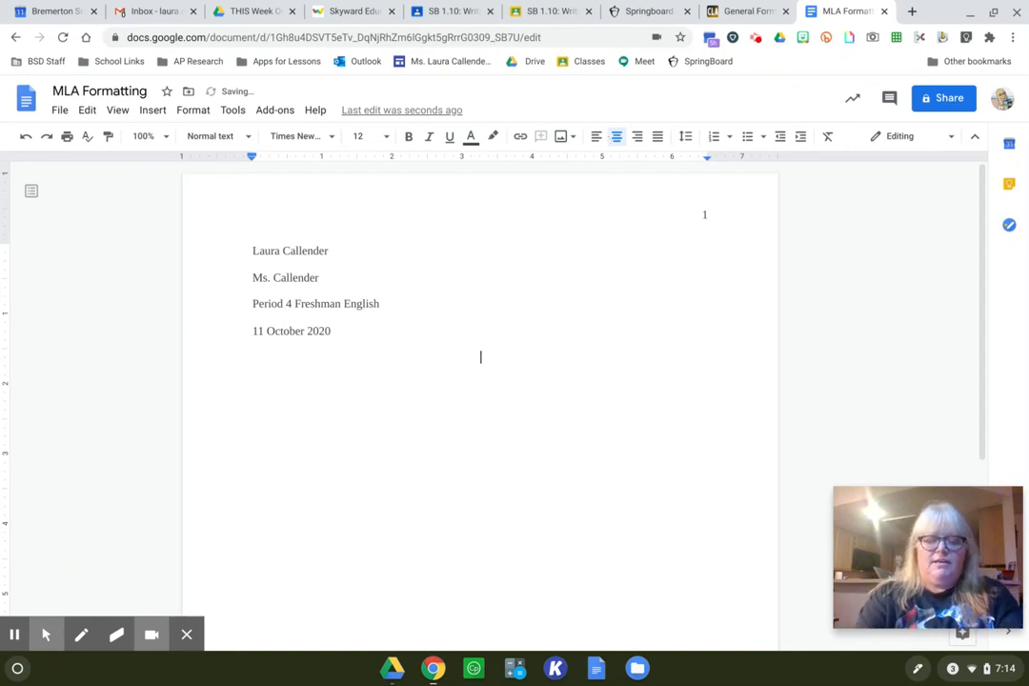
text(SpringB)
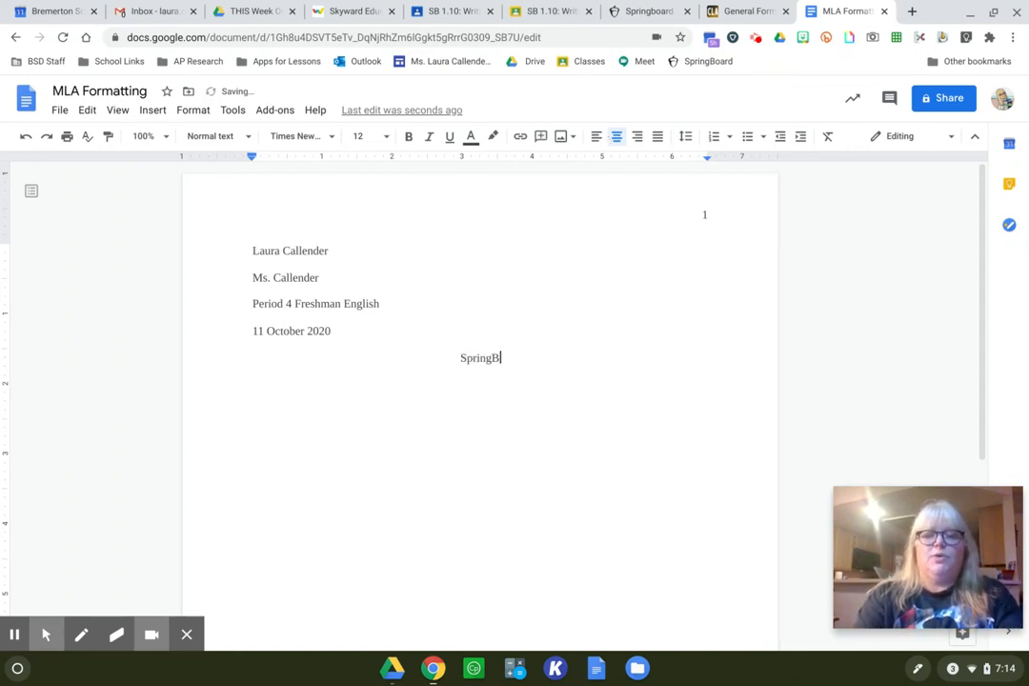
text(oard Activi)
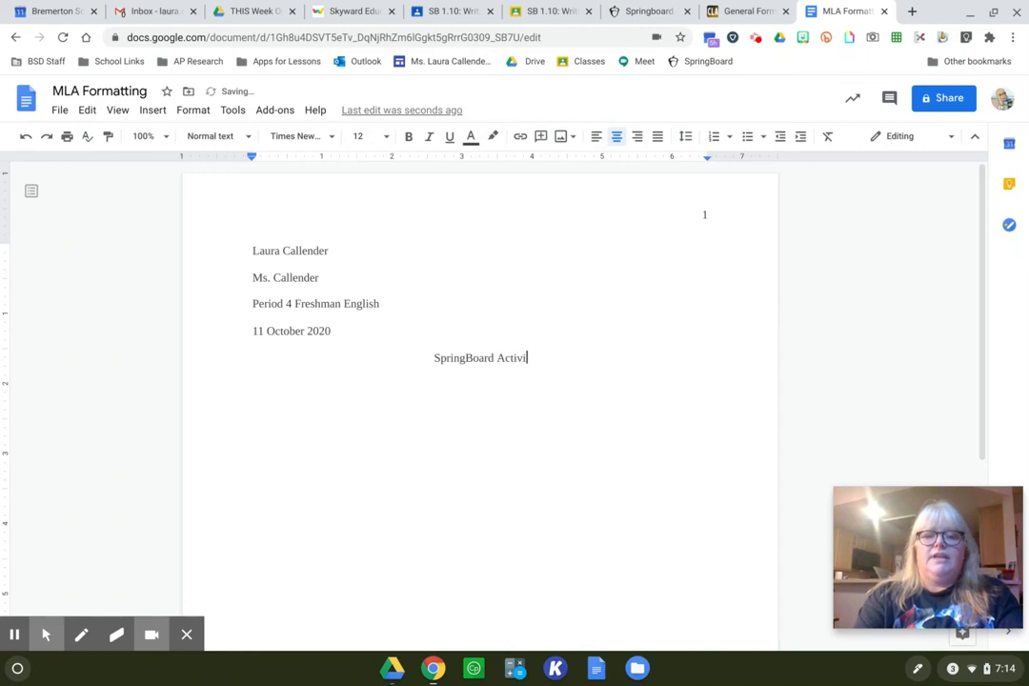
text(ty 1.15 )
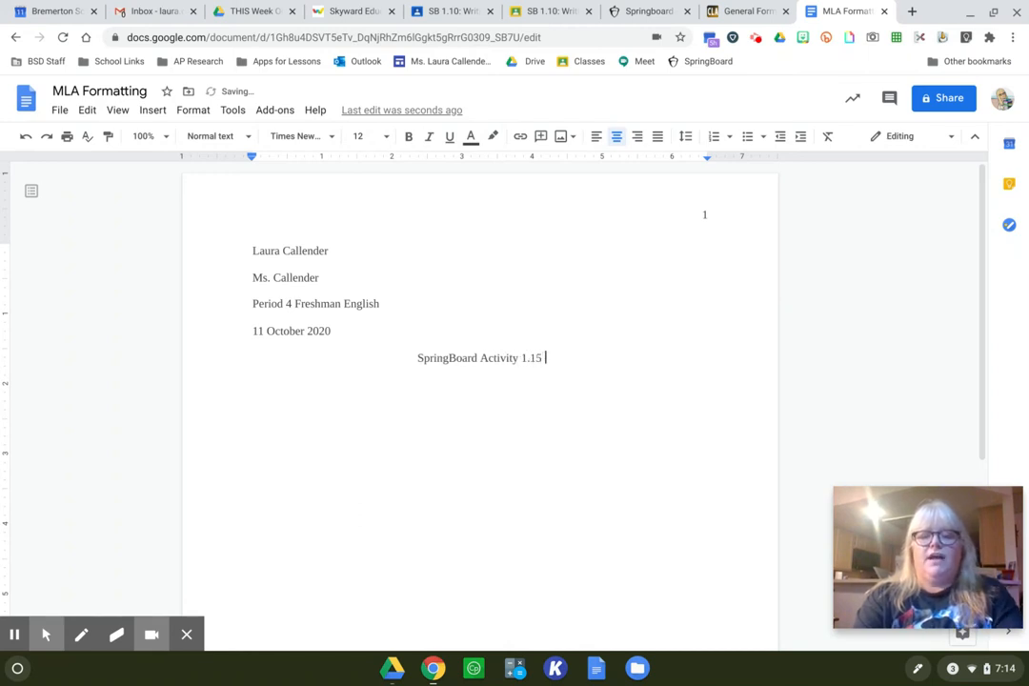
text(Literary Anal)
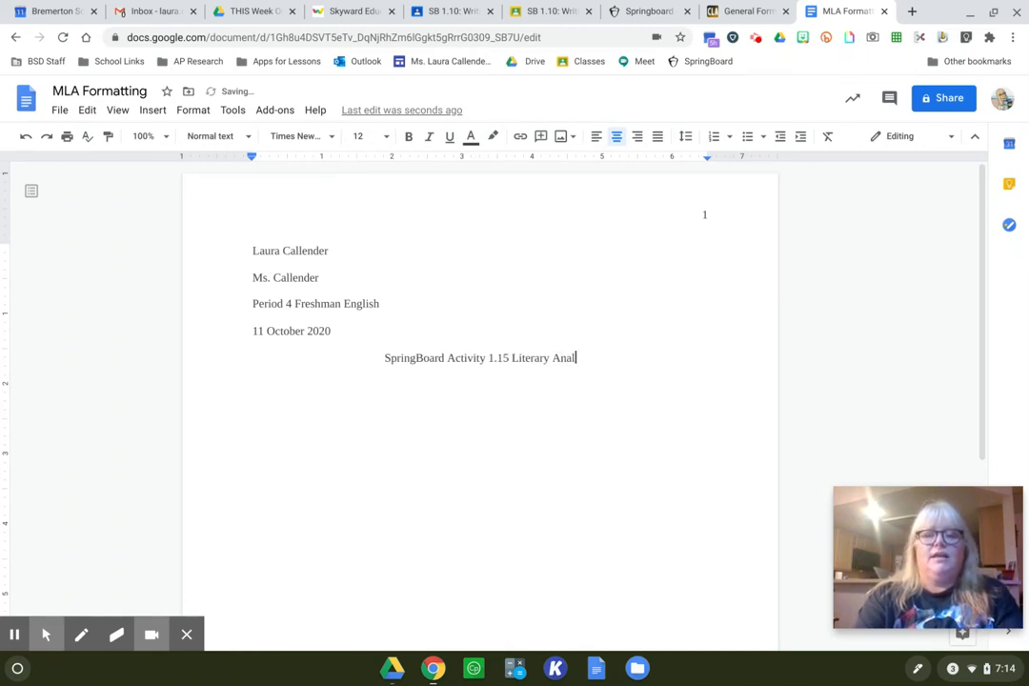
text(ysis Paragr)
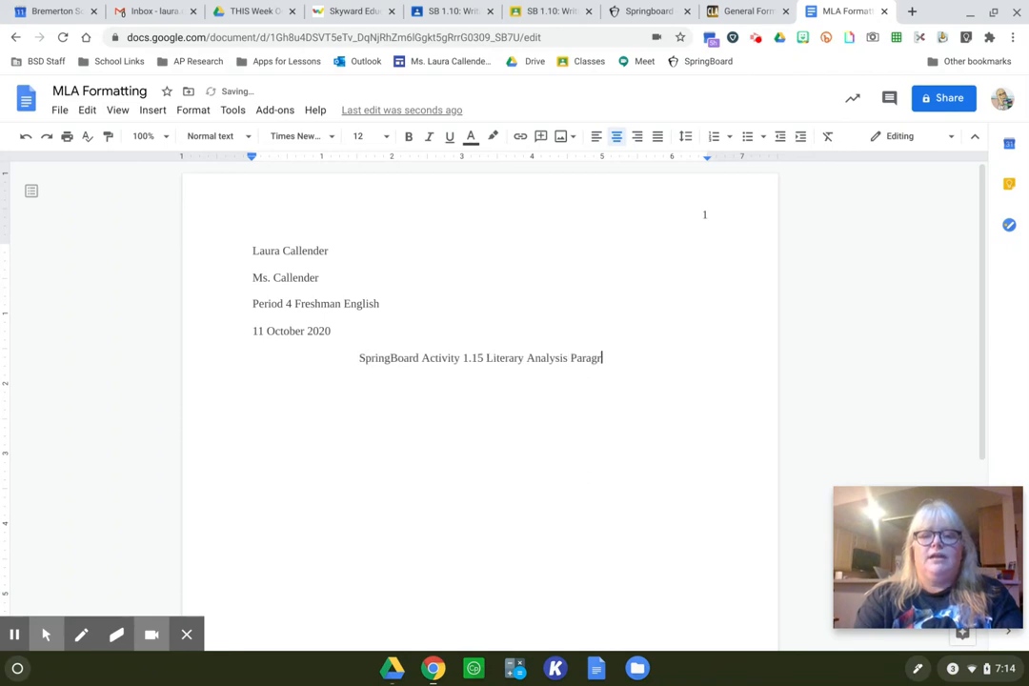
text(aph)
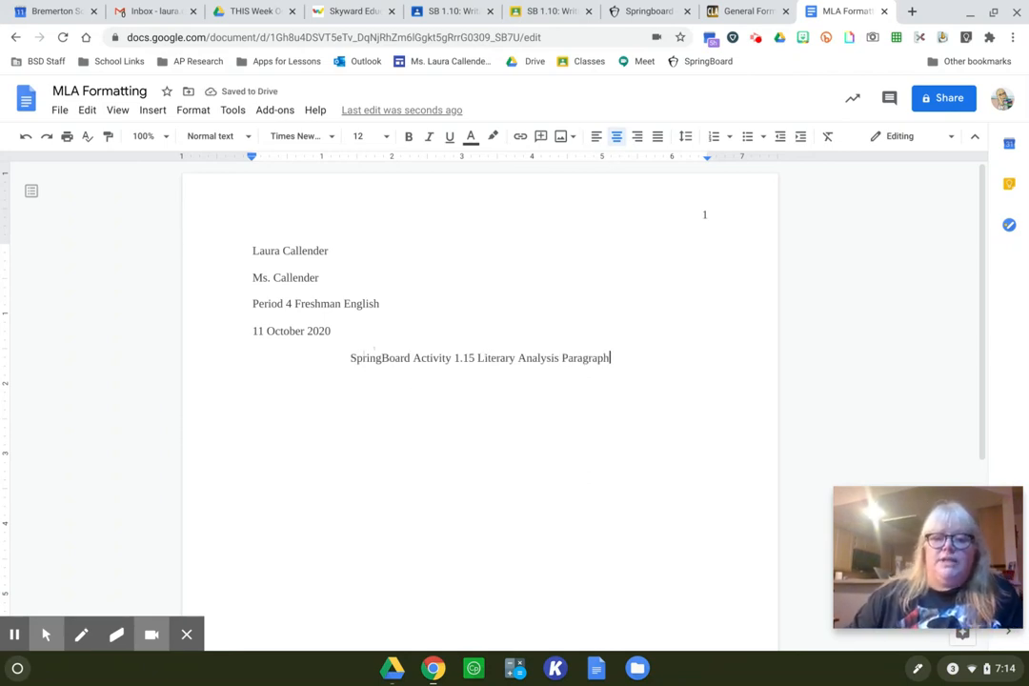
- Start a new left-aligned line below the title for the body text
drag(351, 359, 411, 361)
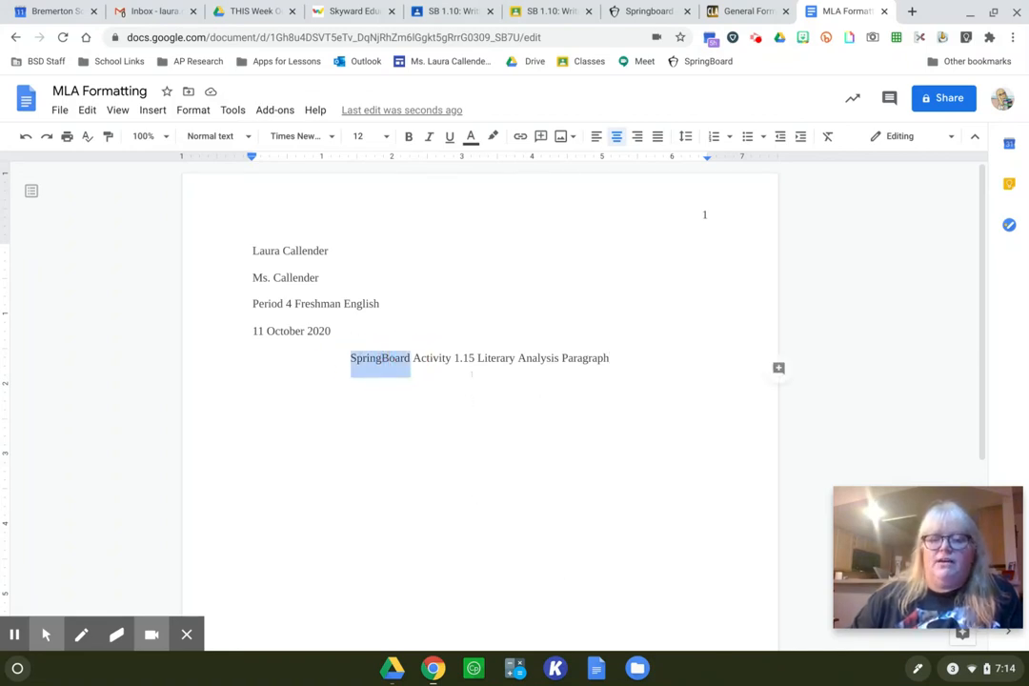
click(386, 359)
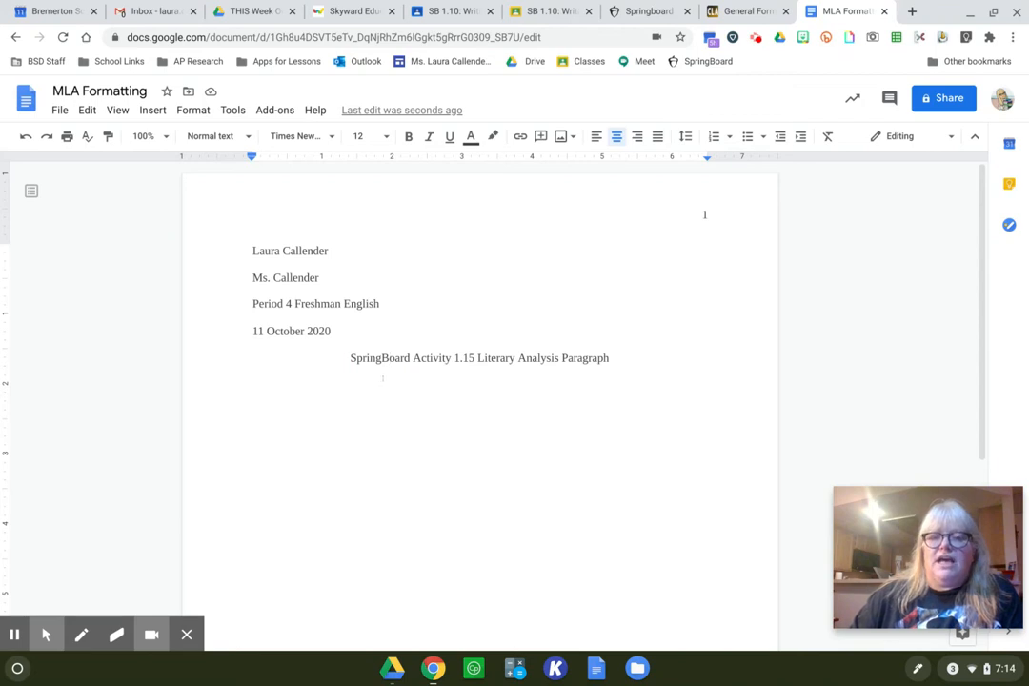
click(643, 358)
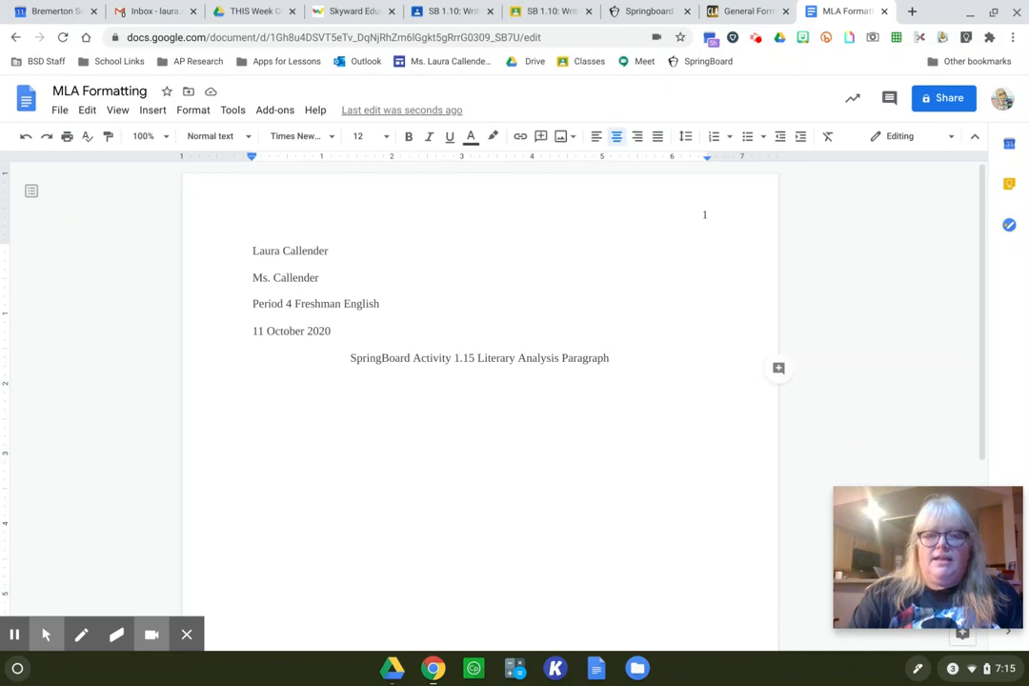
key(Return)
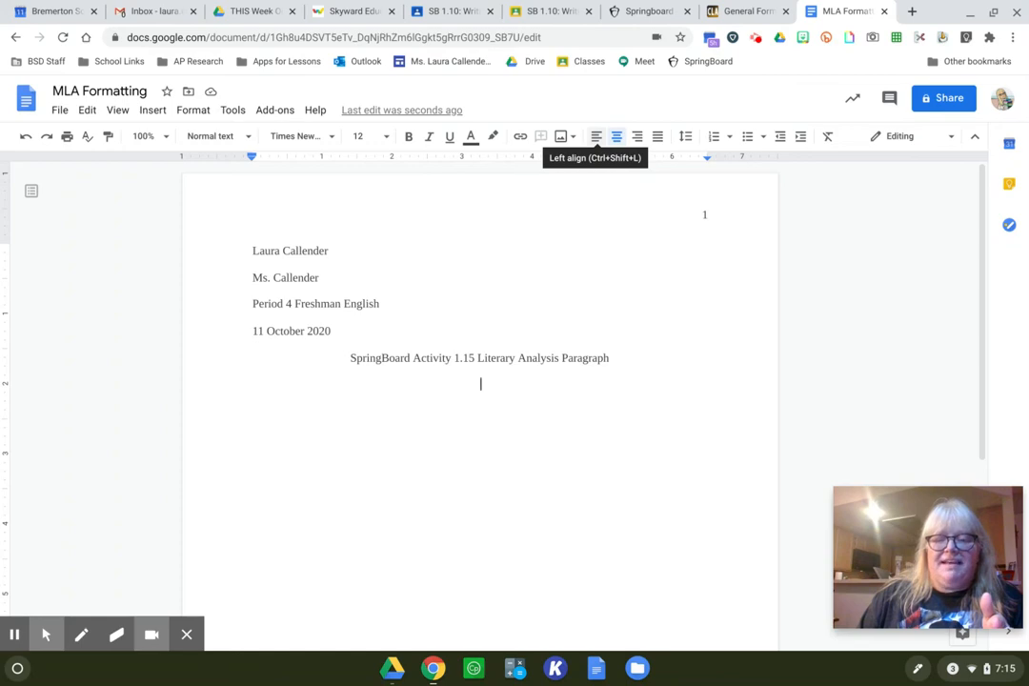
click(595, 137)
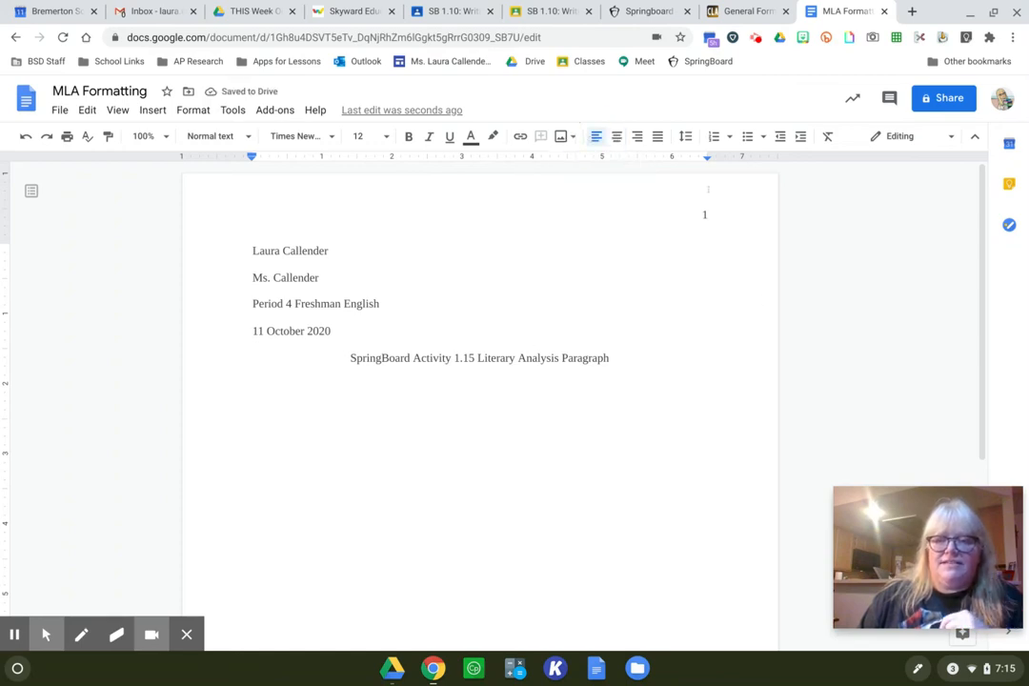
- Check the page header guideline and sample page on Purdue OWL, and add the student's last name and a space before the header's page number
click(763, 10)
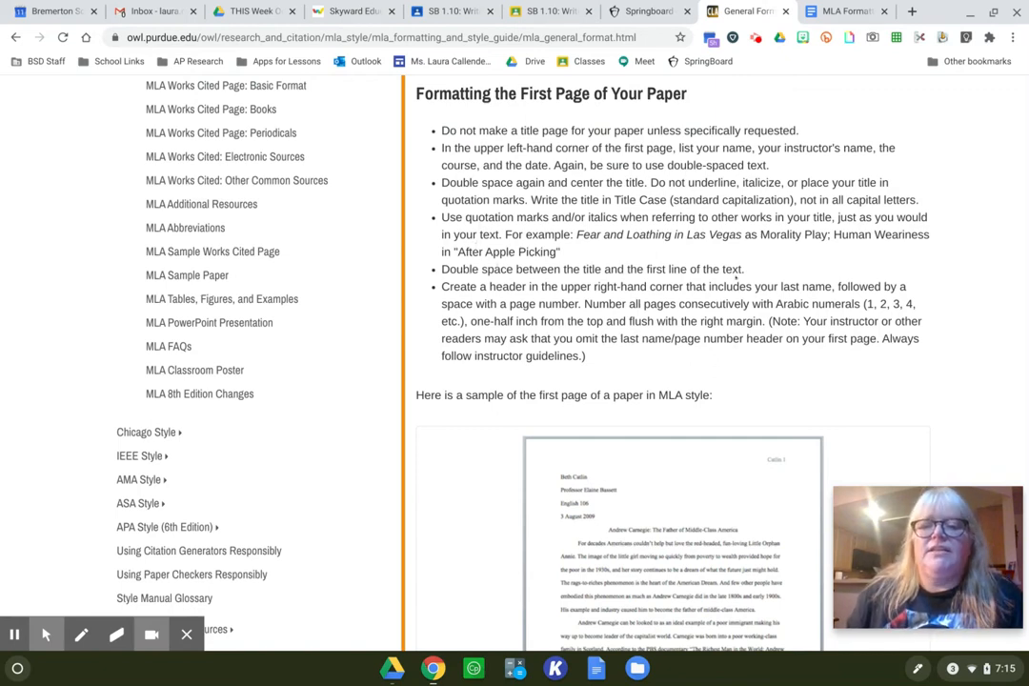
scroll(735, 276, down, 2)
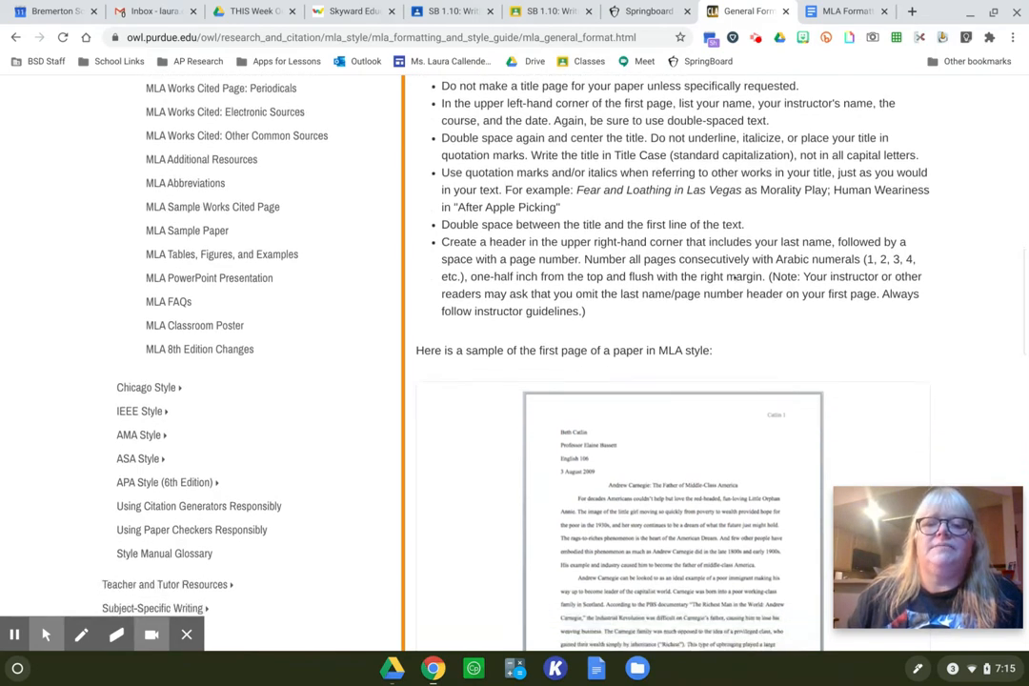
scroll(734, 277, down, 2)
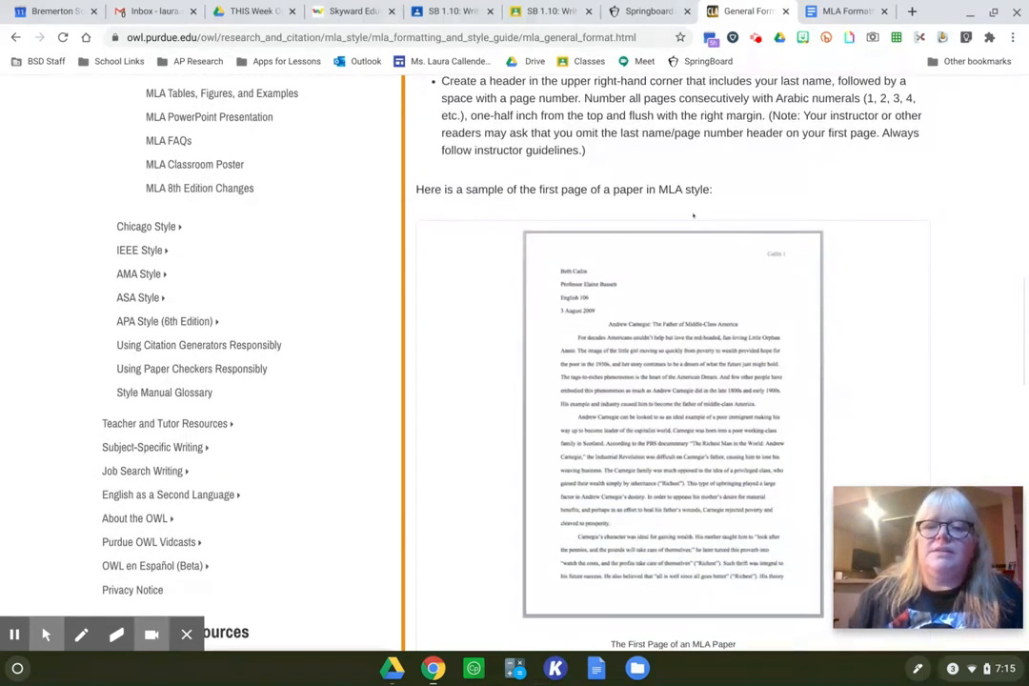
scroll(474, 144, up, 1)
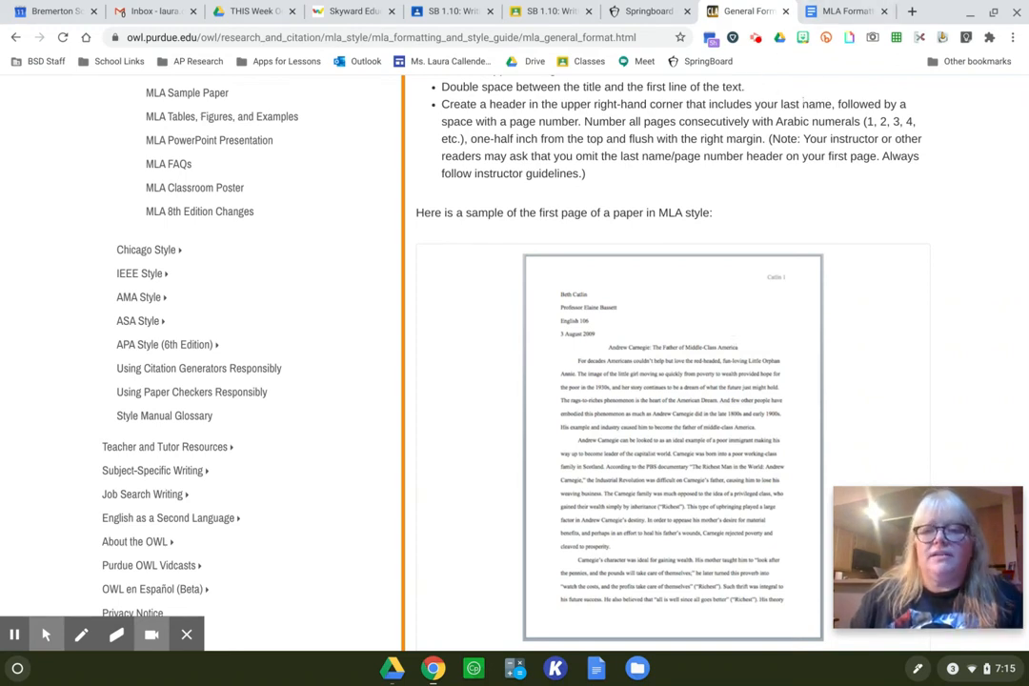
click(831, 10)
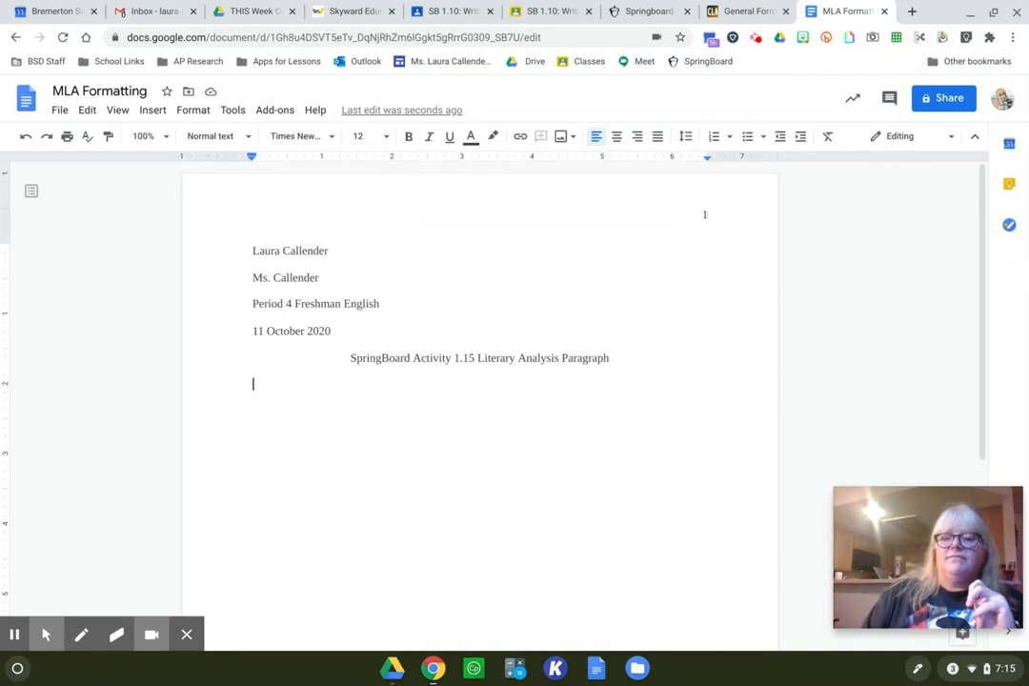
double_click(702, 214)
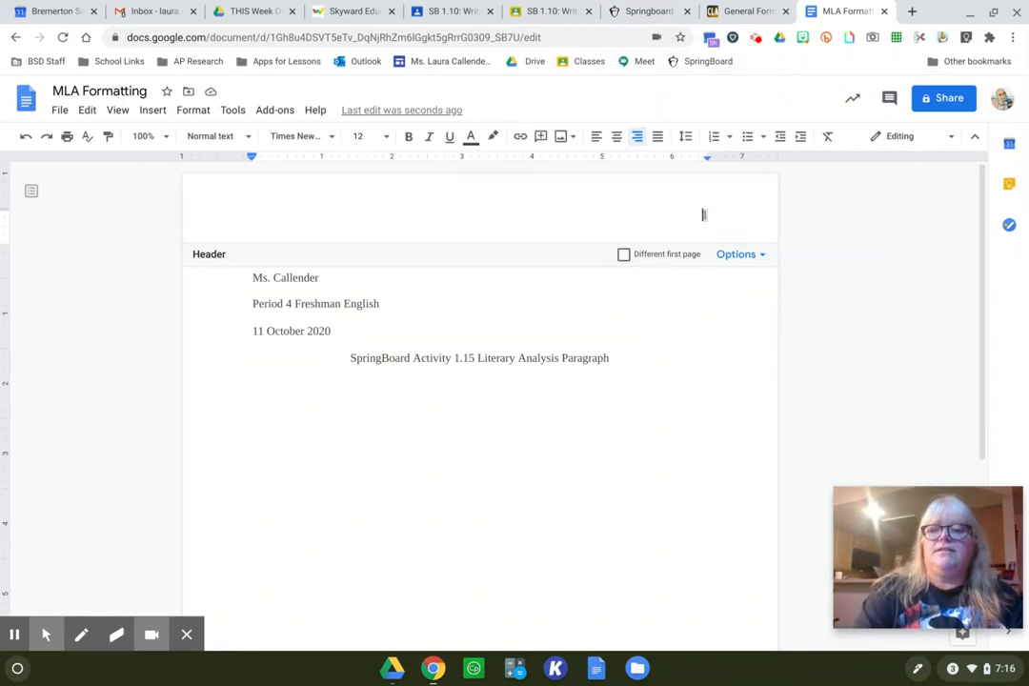
text(Callender 1)
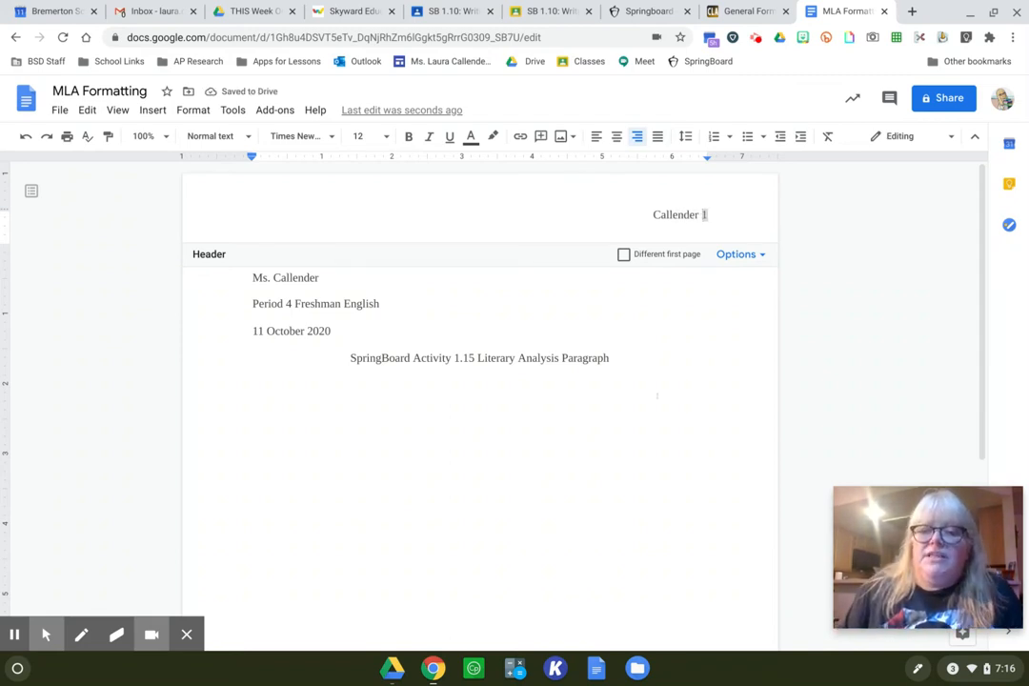
click(649, 392)
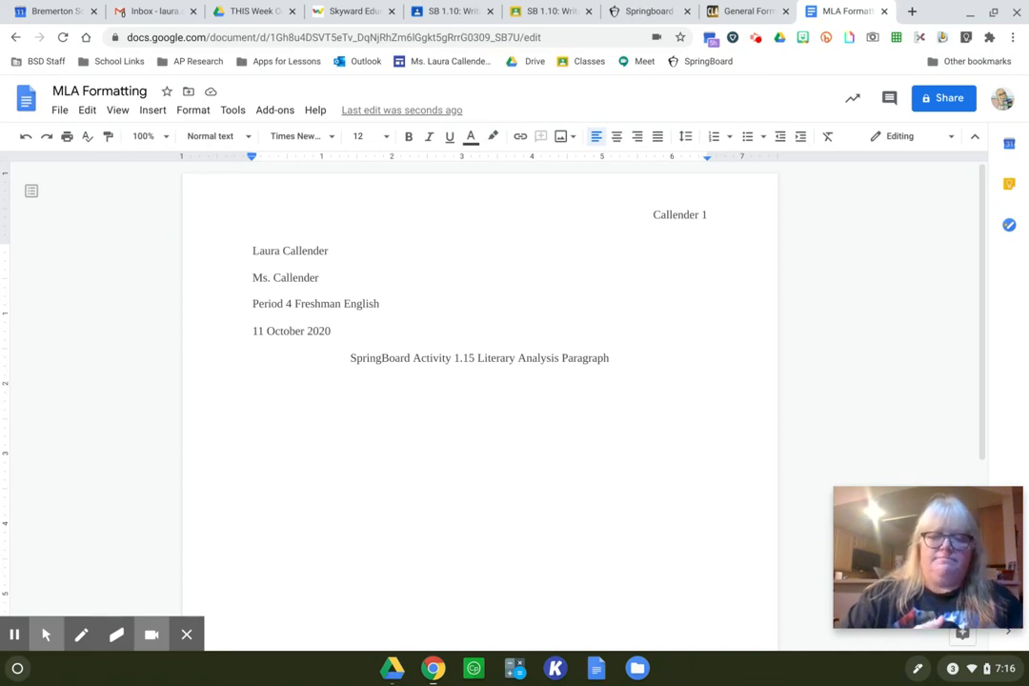
double_click(667, 211)
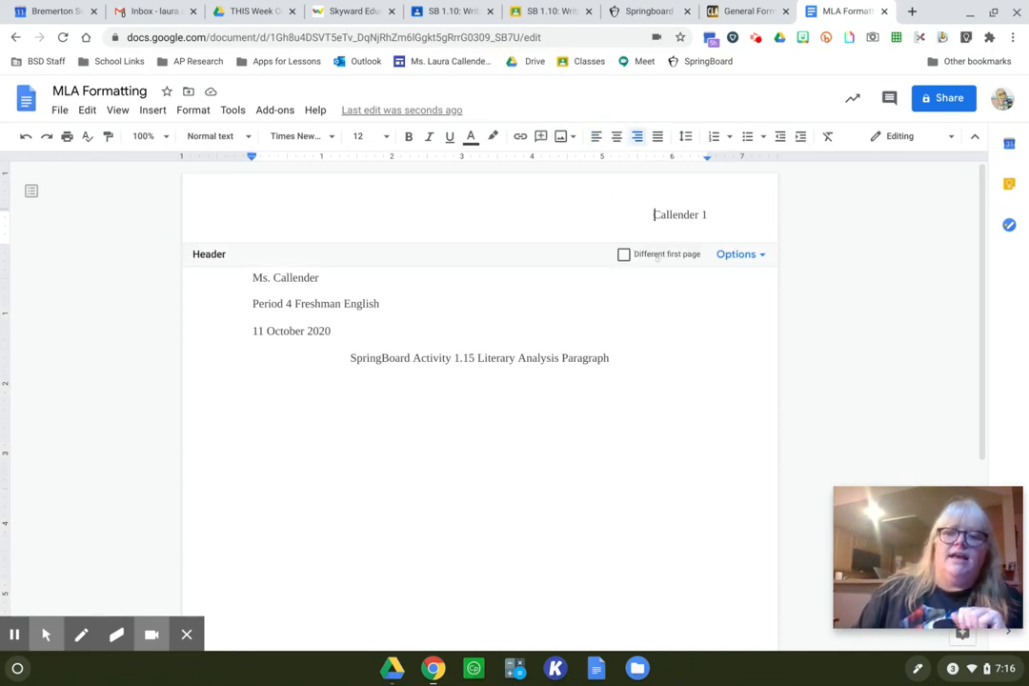
click(705, 214)
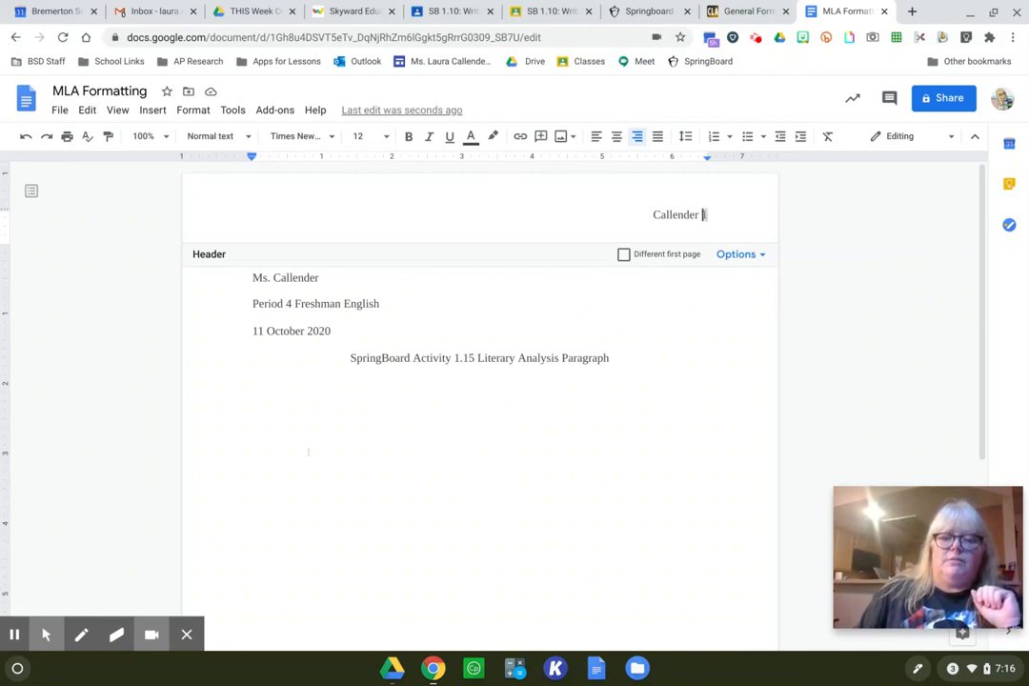
click(308, 451)
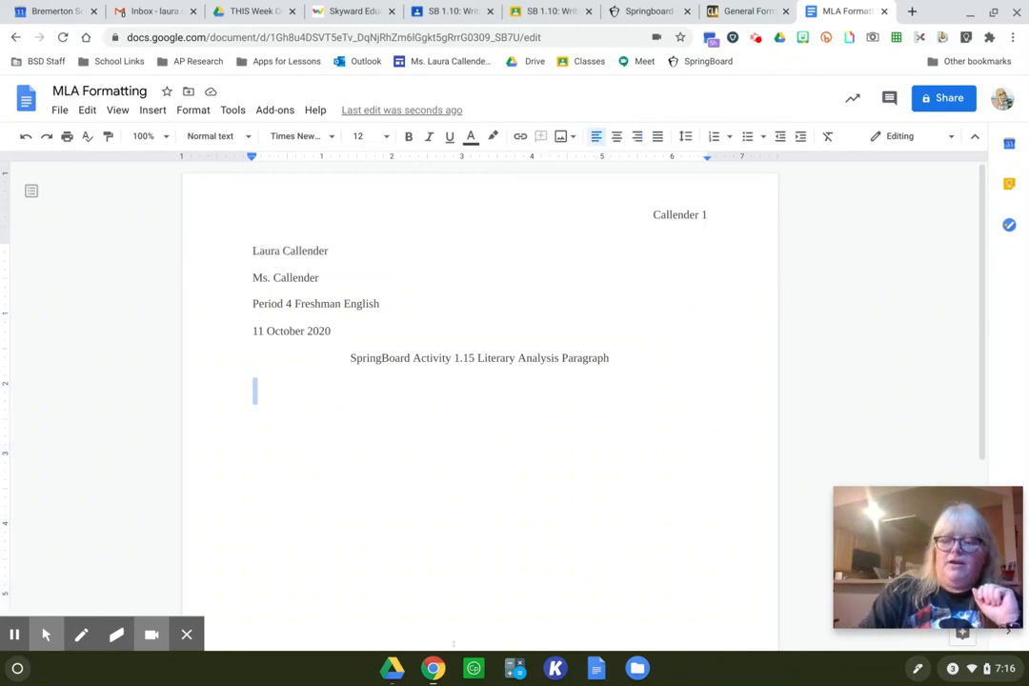
click(267, 381)
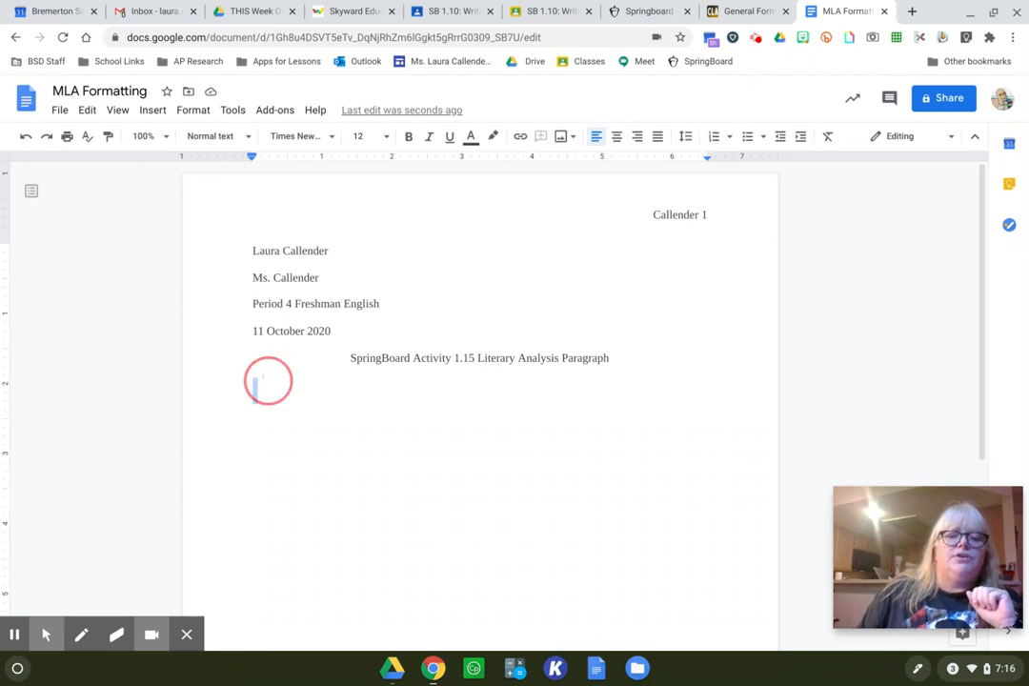
click(234, 368)
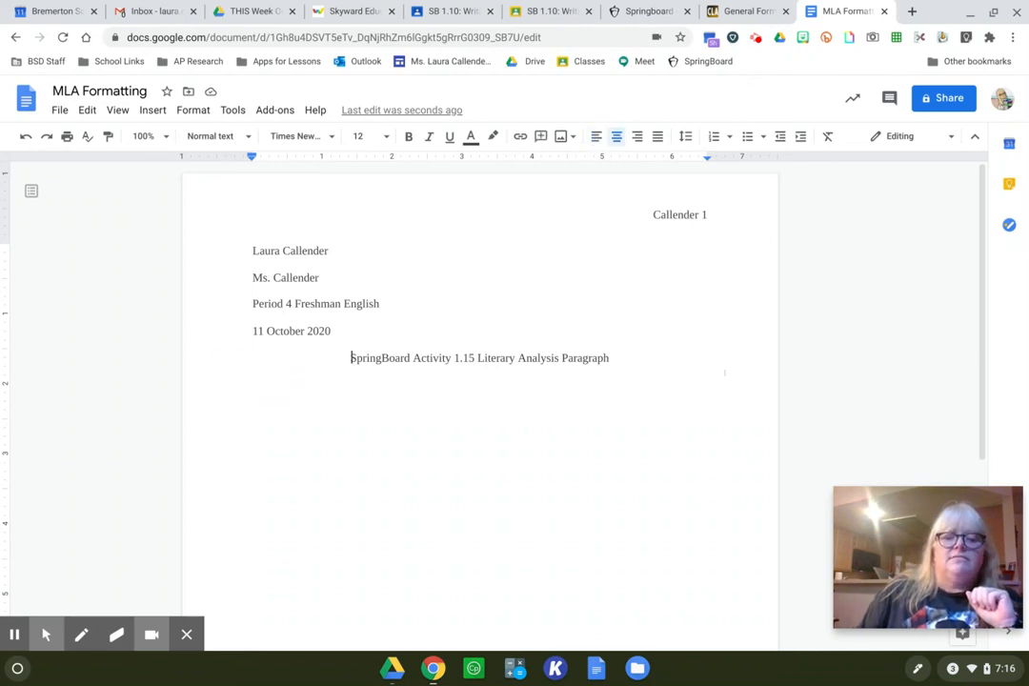
click(678, 364)
- Write an indented body paragraph of about three lines of random filler text below the title, ending with a period, and start a new line
click(295, 404)
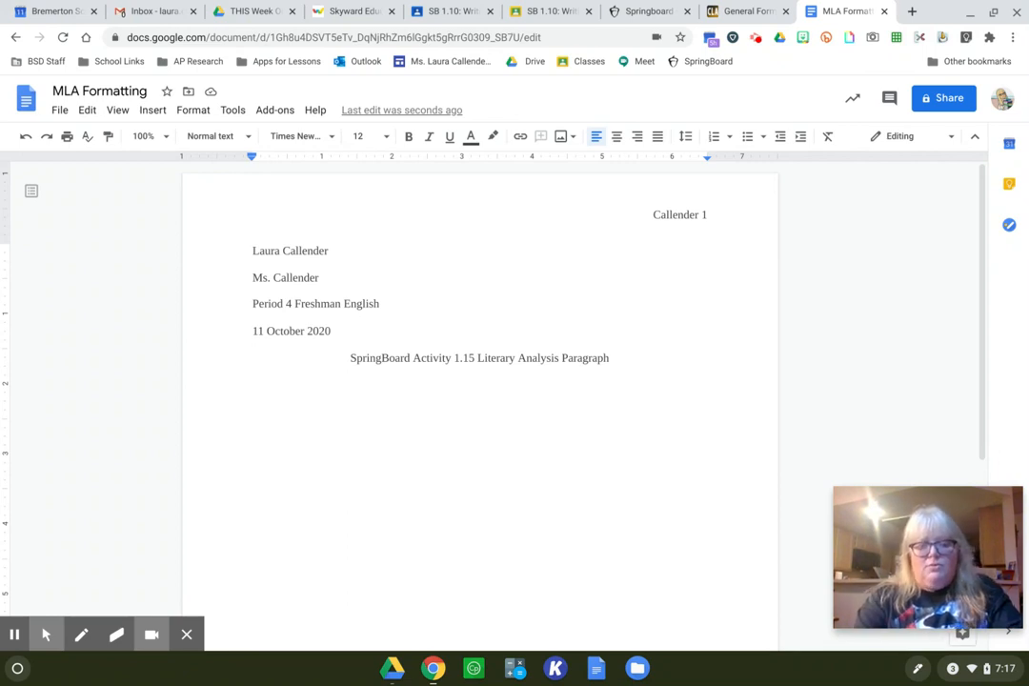
key(Tab)
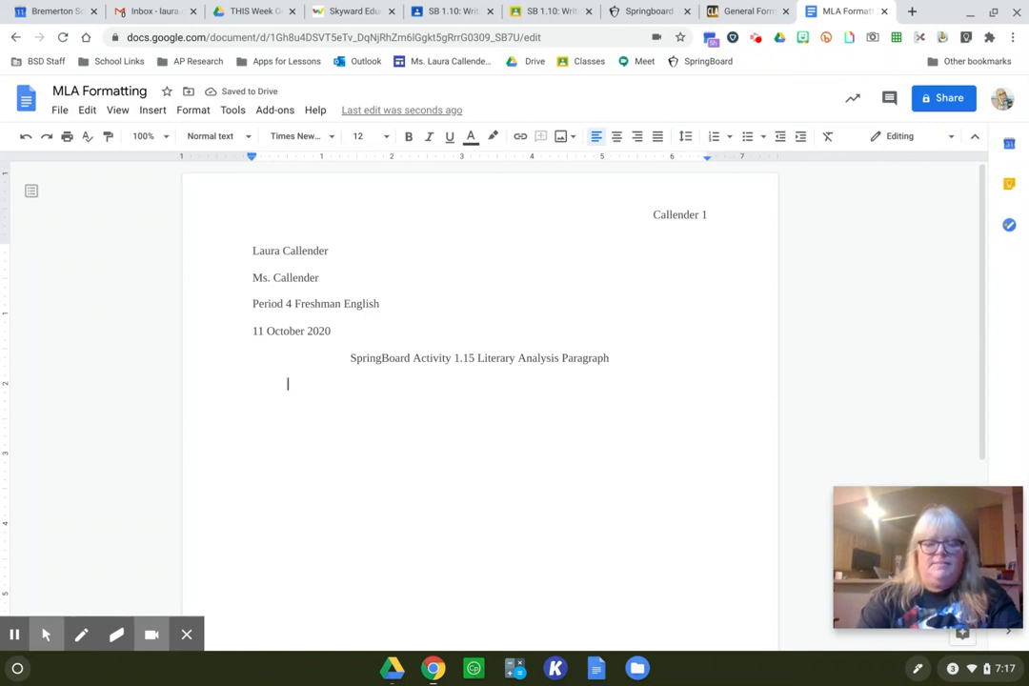
text(Typeing )
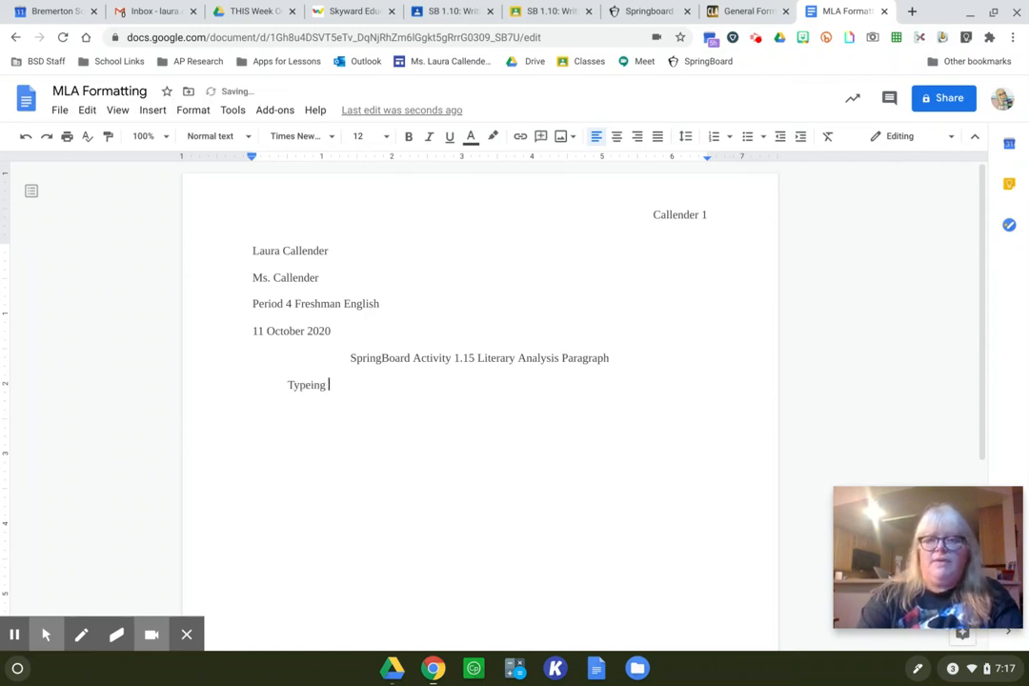
text(a lsieuroieu ra;oijeor)
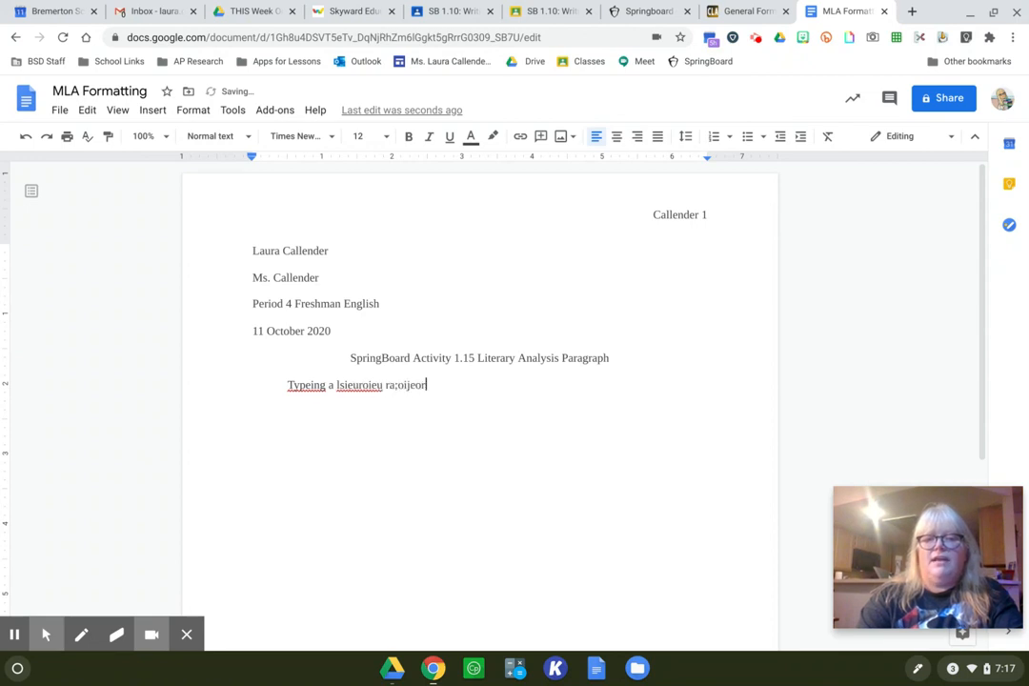
text(ijoi goaijer eoiuvalkje)
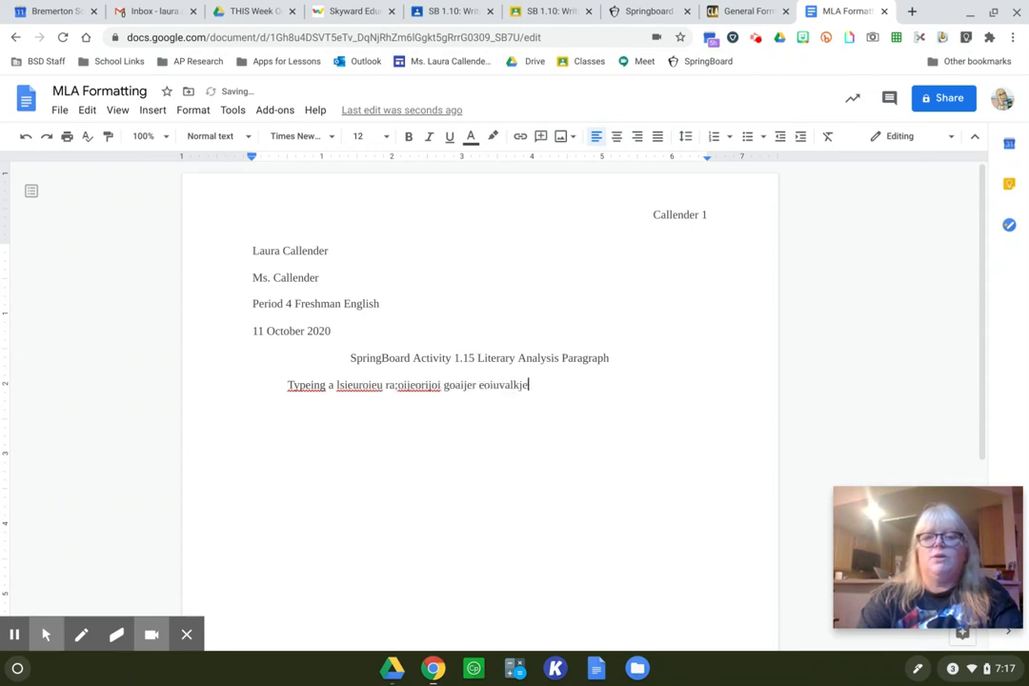
text(rlejr ;oaibhoeiju arlehr;oaiwe)
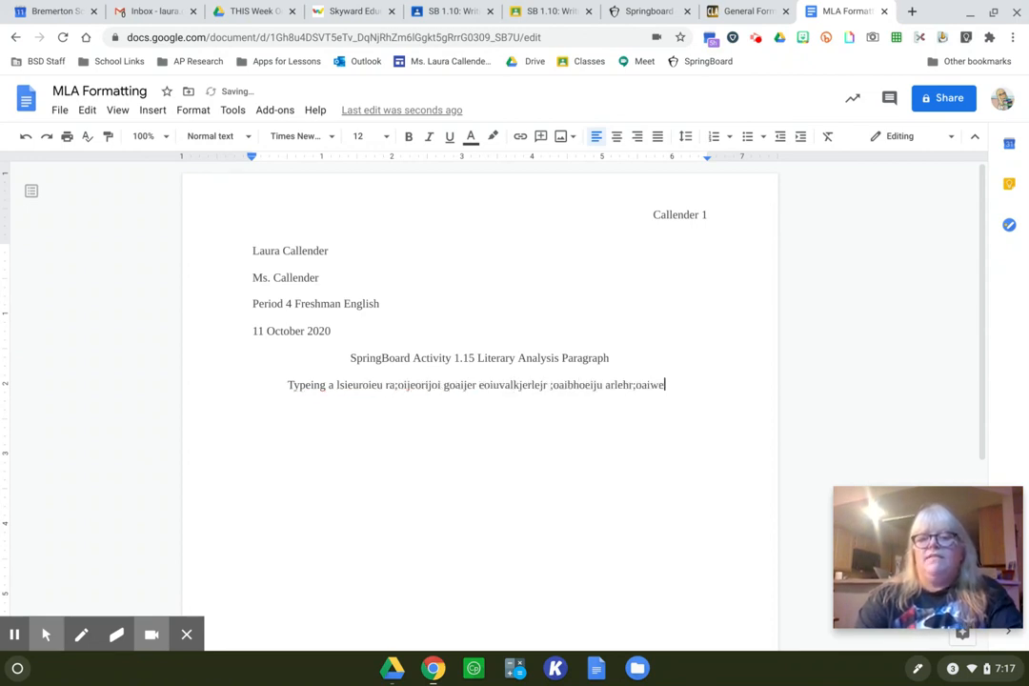
text(hr;oaij b oaiehroeij a)
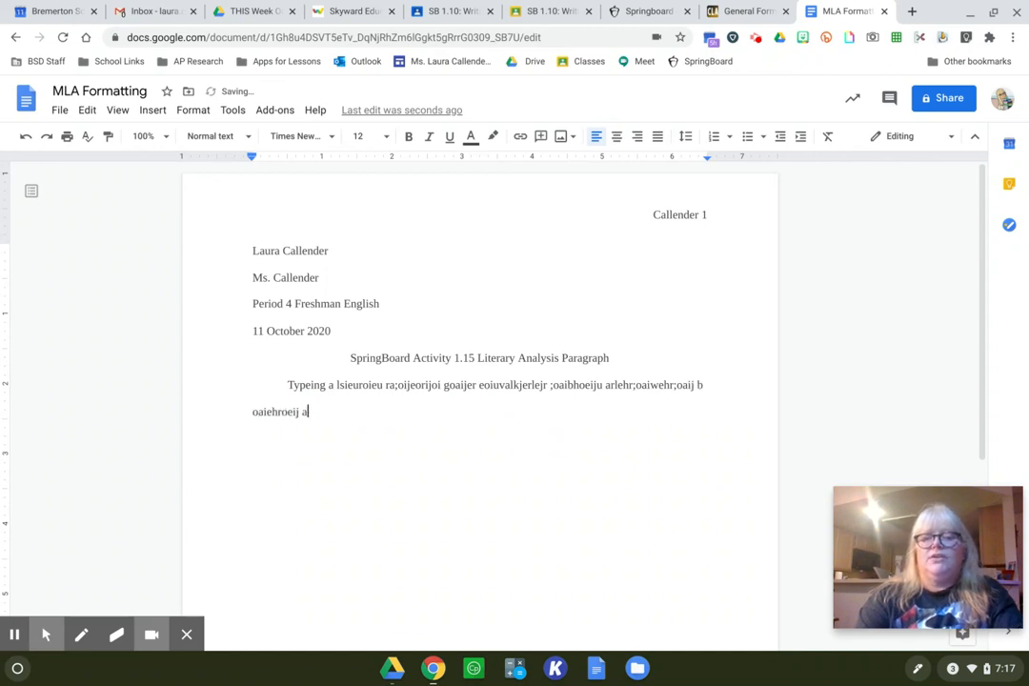
text(oriejlkjafoijeoirja;oeijrlei)
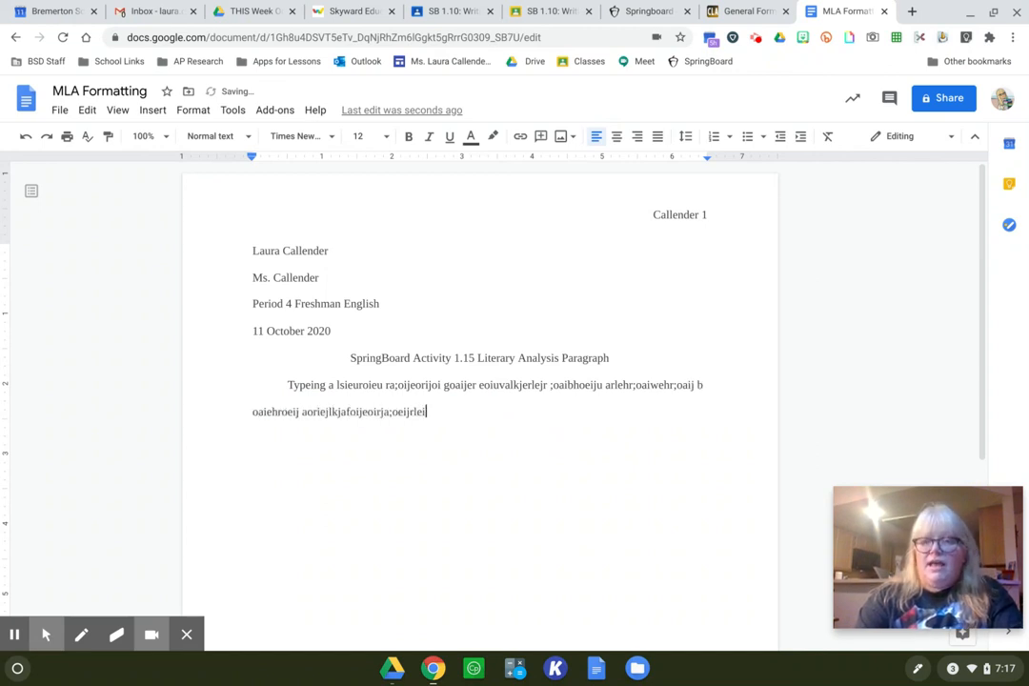
text(jrowjlJe;oirj   ao)
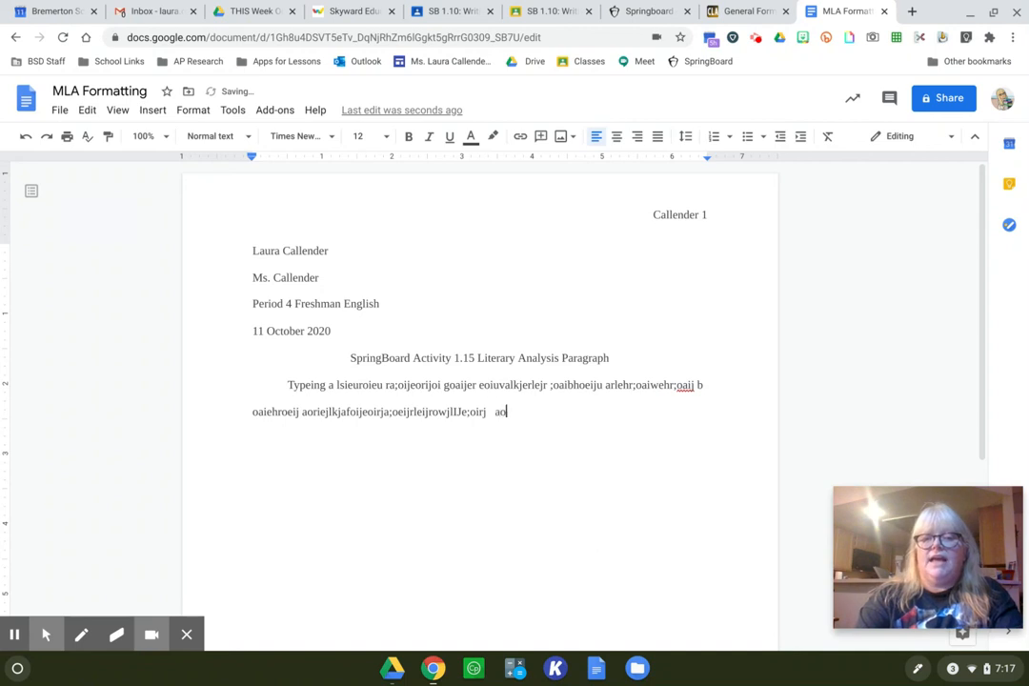
text(idjf;osidjf;alewjr;oa eiwjro;ai jglsijderlaweijoijopu)
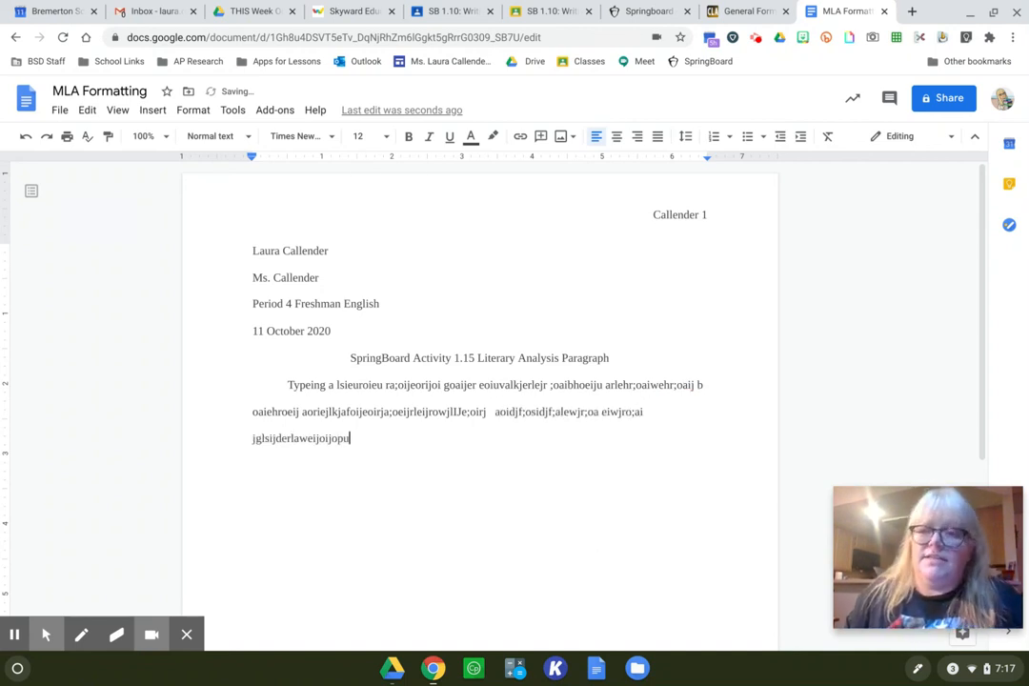
text(.)
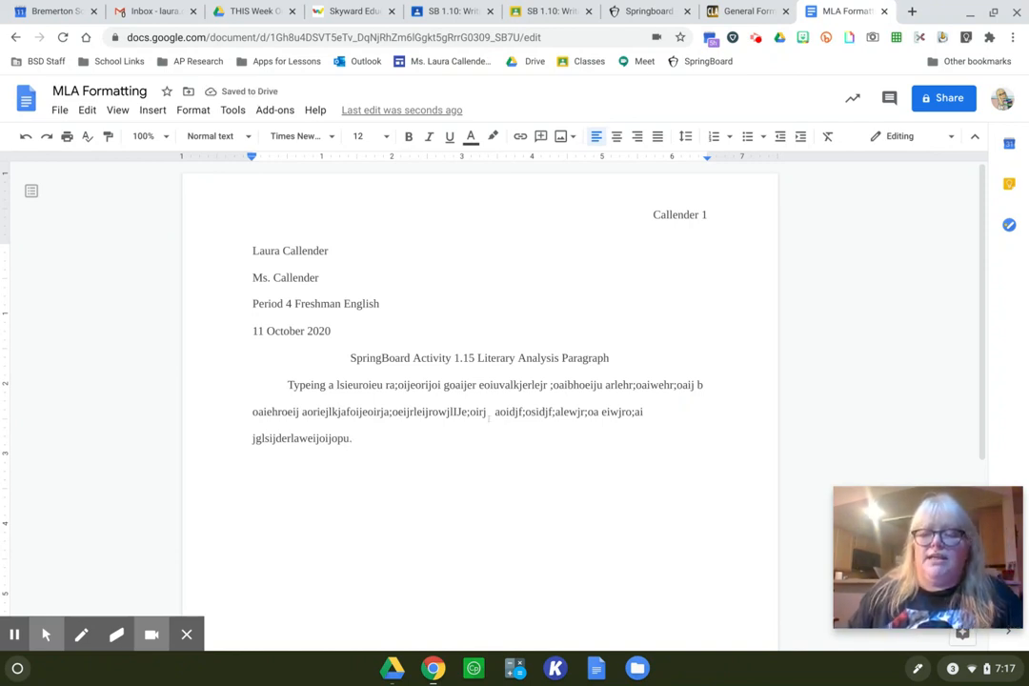
key(Return)
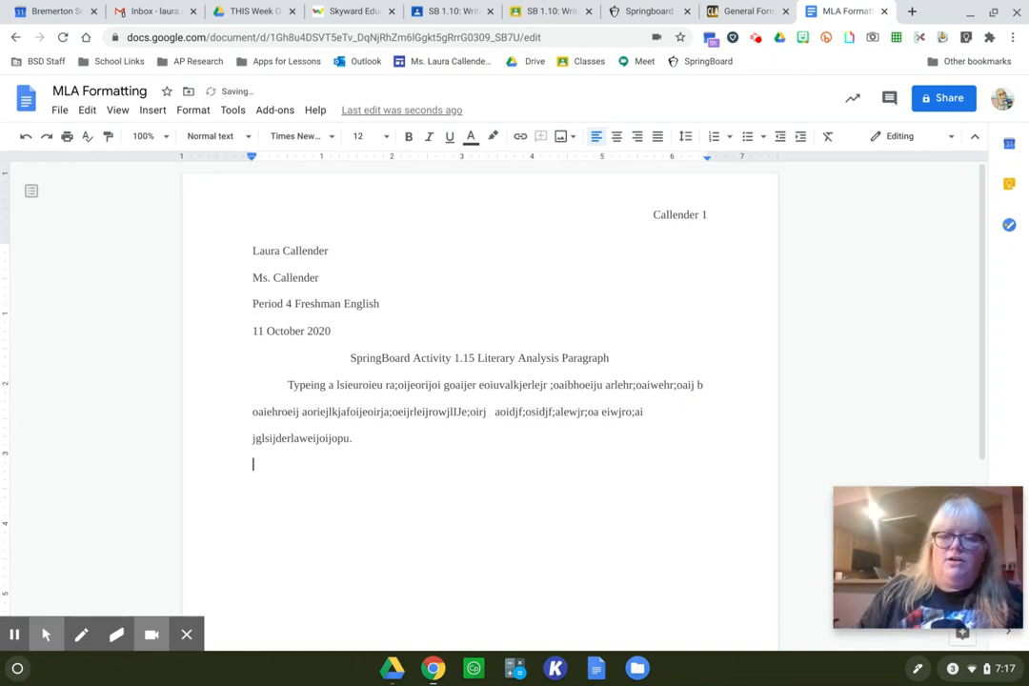